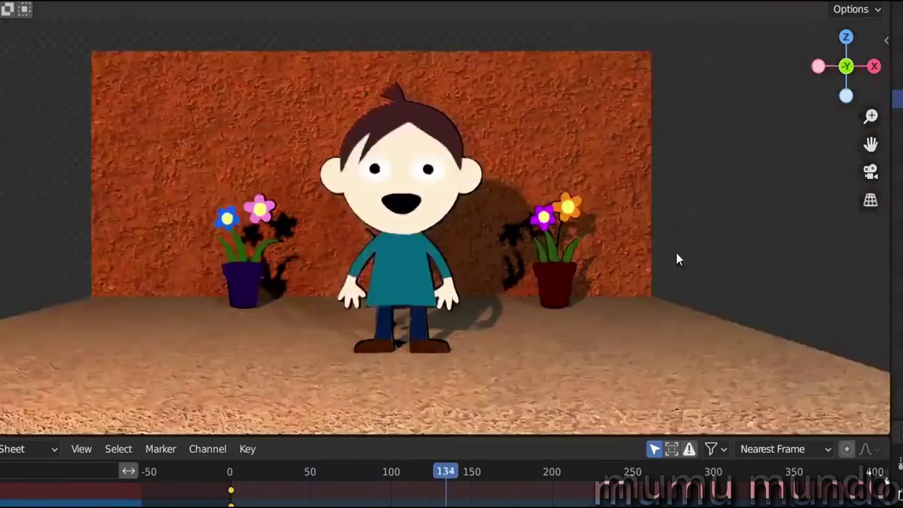
Preview the example cartoon animation from the camera view
{"action": "key", "text": "KP_0"}
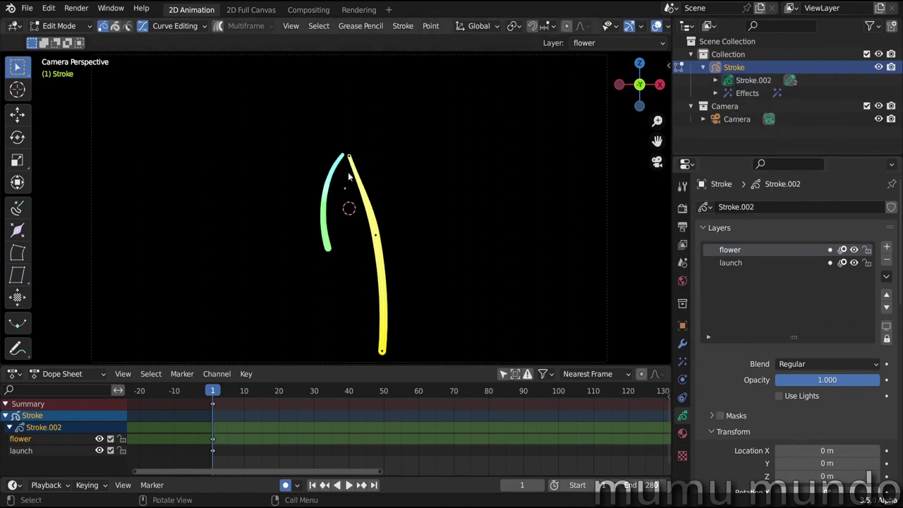
Toggle the launch layer's visibility off and back on, then switch the strokes to Vertex Paint mode
{"action": "left_click", "coordinate": [854, 263]}
{"action": "left_click", "coordinate": [853, 263]}
{"action": "left_click", "coordinate": [854, 263]}
{"action": "left_click", "coordinate": [854, 264]}
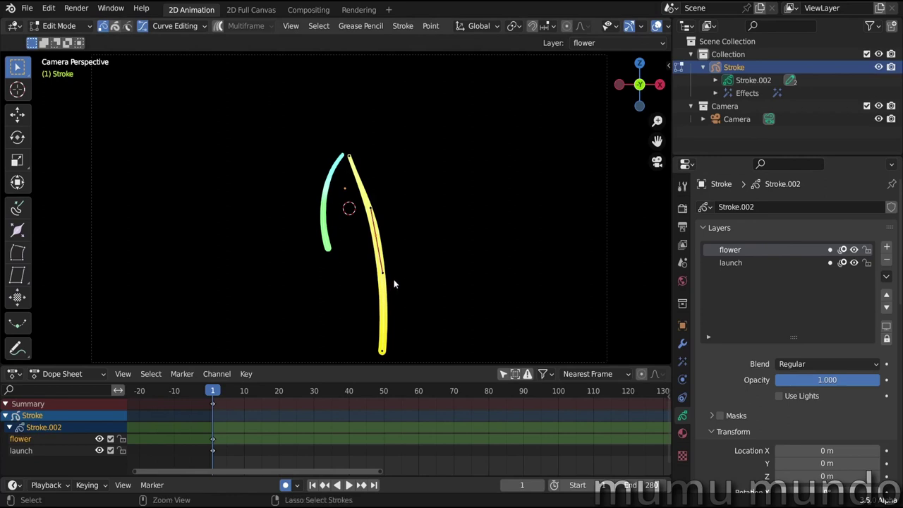
{"action": "key", "text": "ctrl+Tab"}
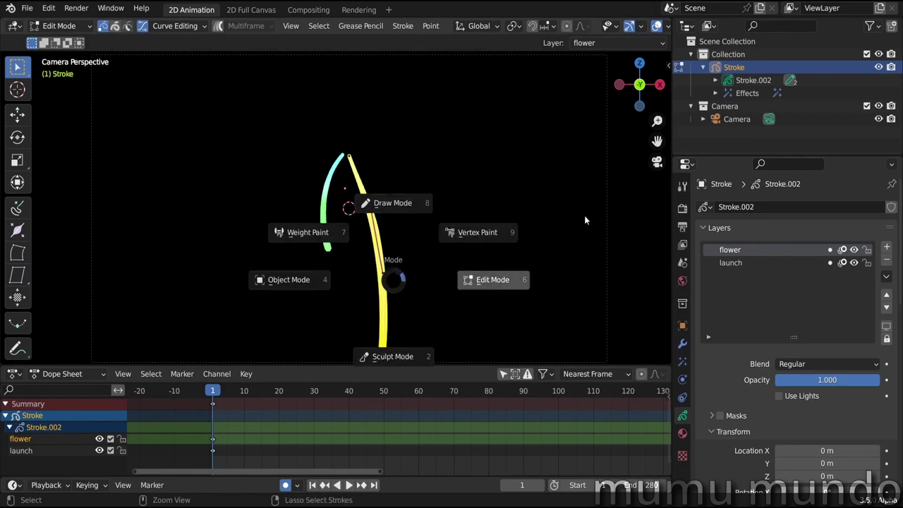
{"action": "left_click", "coordinate": [483, 236]}
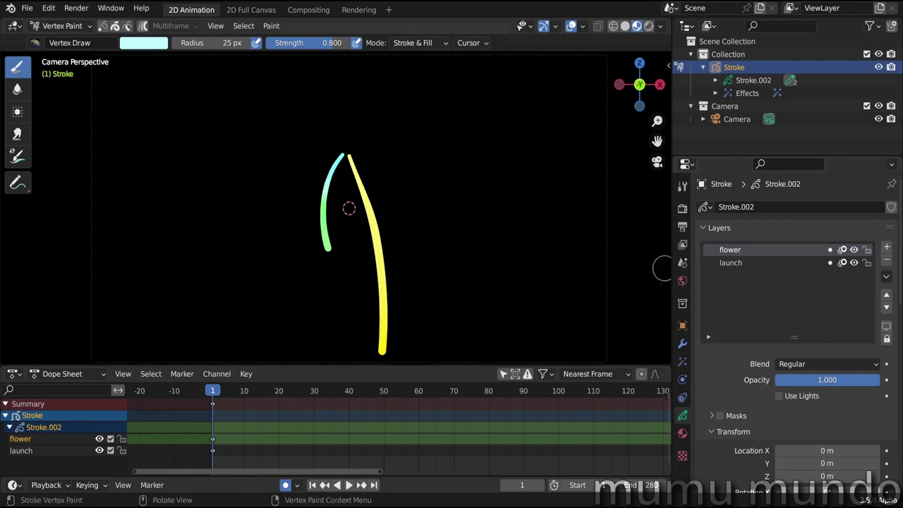
Add an Array modifier limited to the flower layer, count 6, with Relative Offset off and Object Offset on
{"action": "left_click", "coordinate": [682, 343]}
{"action": "left_click", "coordinate": [712, 206]}
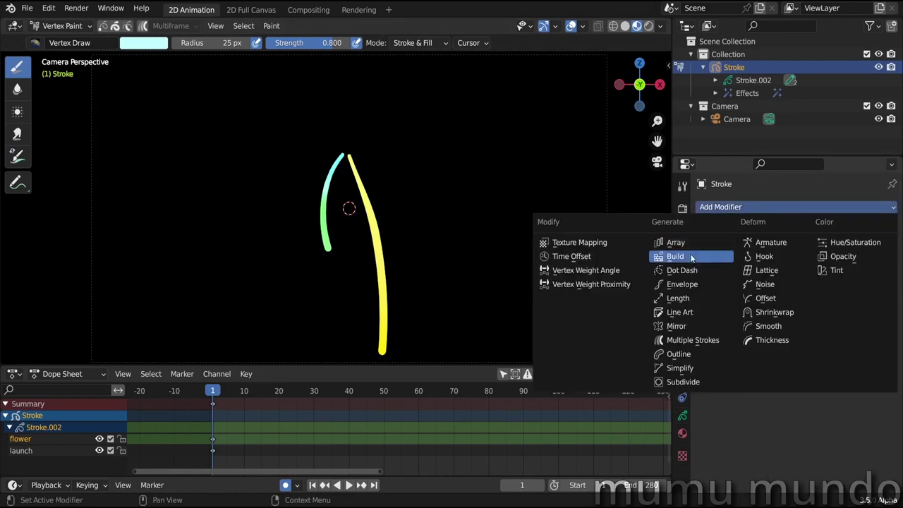
{"action": "left_click", "coordinate": [697, 242]}
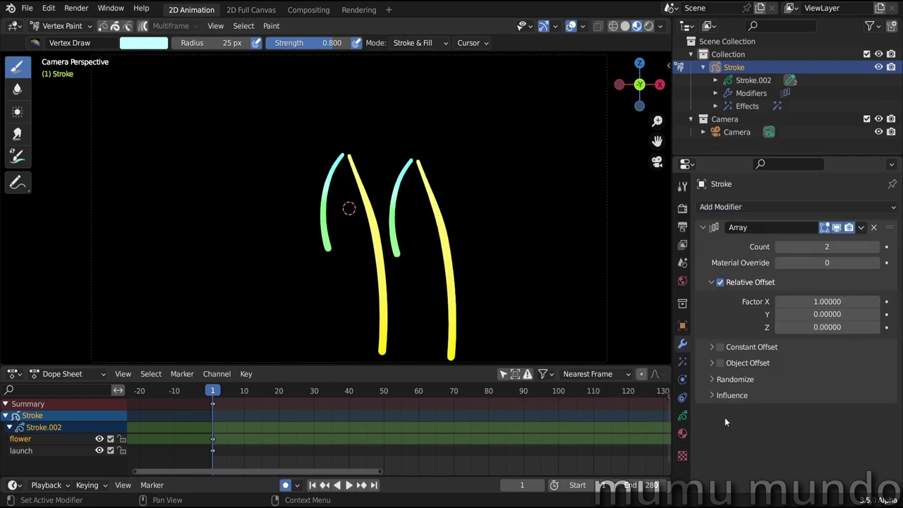
{"action": "left_click", "coordinate": [720, 396]}
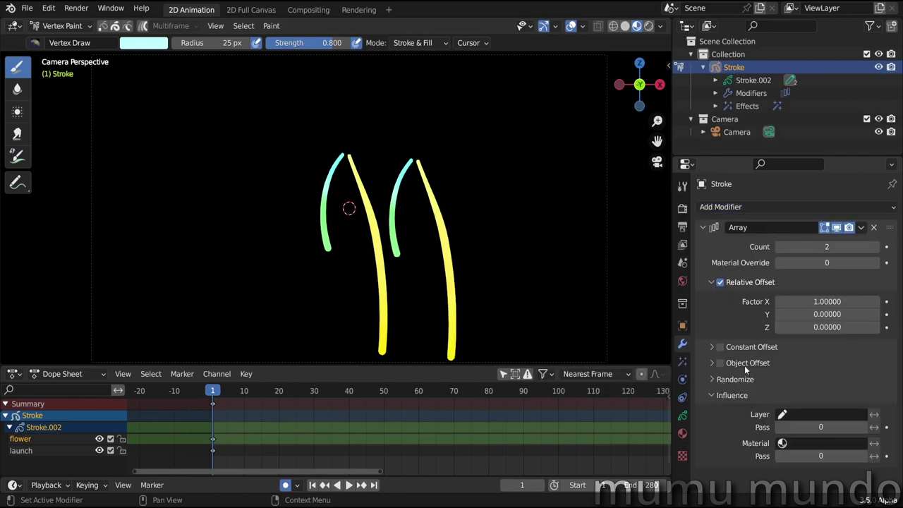
{"action": "left_click", "coordinate": [824, 415]}
{"action": "left_click", "coordinate": [817, 293]}
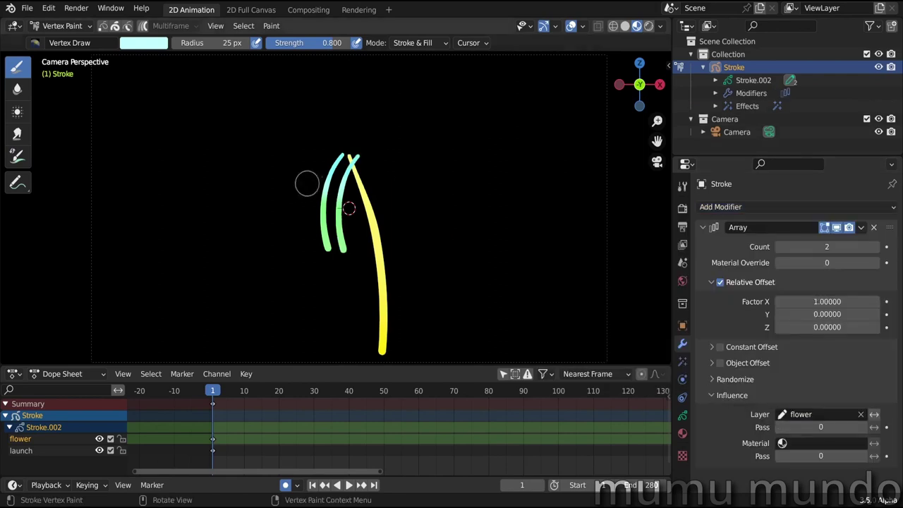
{"action": "left_click", "coordinate": [875, 247]}
{"action": "left_click", "coordinate": [875, 247]}
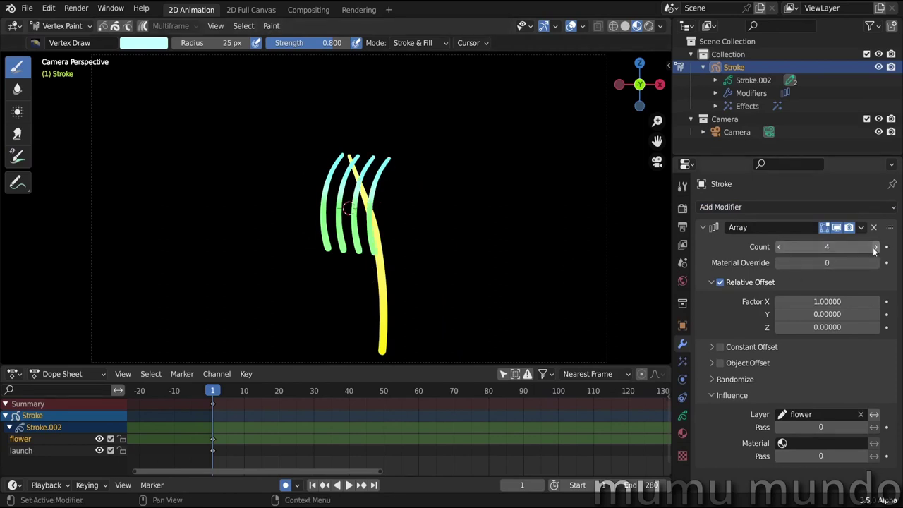
{"action": "left_click", "coordinate": [875, 249]}
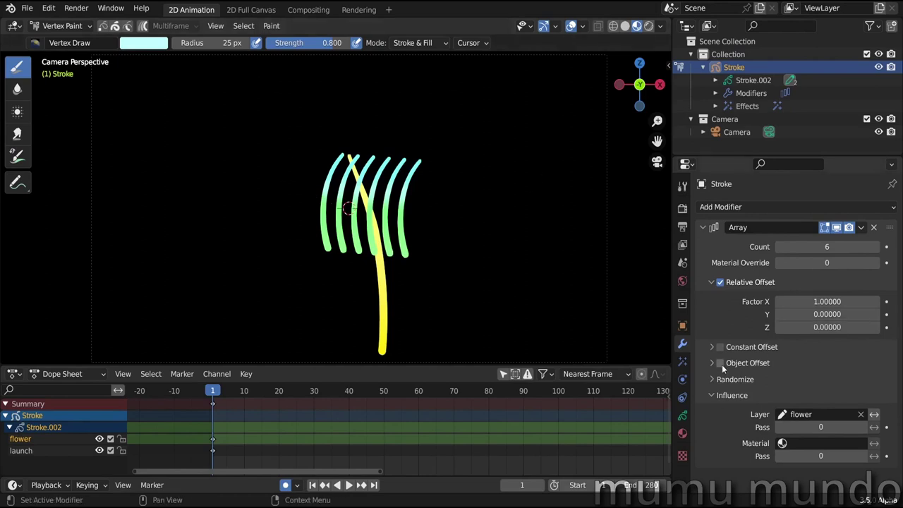
{"action": "left_click", "coordinate": [720, 282]}
{"action": "left_click", "coordinate": [712, 363]}
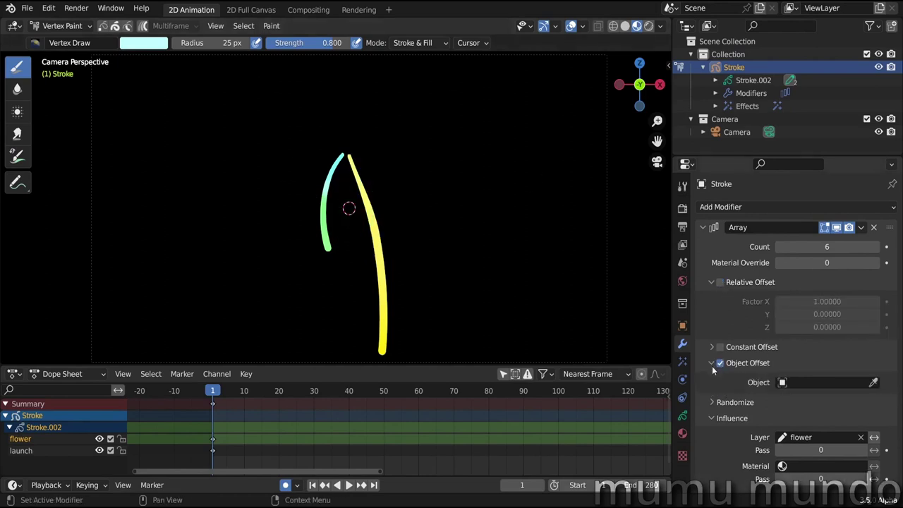
In Object Mode, add an arrows Empty and set it as the array's offset object
{"action": "key", "text": "ctrl+Tab"}
{"action": "key", "text": "shift+a"}
{"action": "mouse_move", "coordinate": [448, 222]}
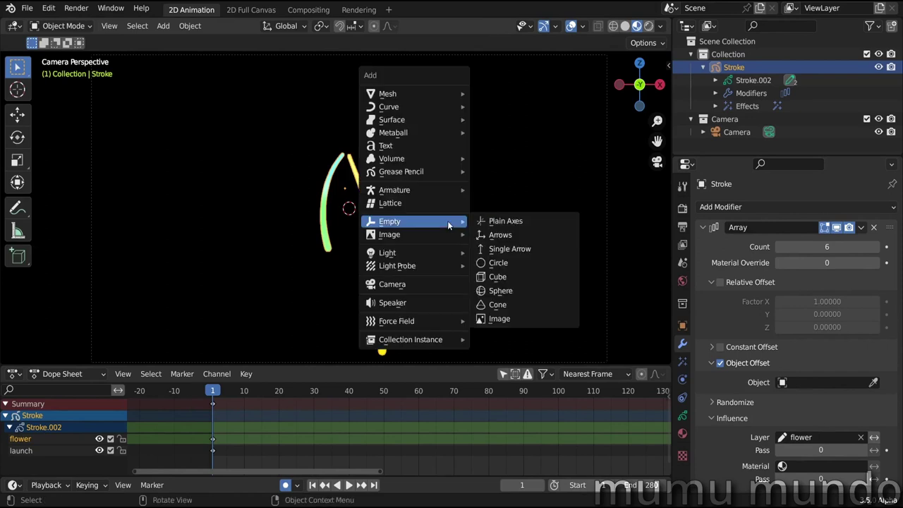
{"action": "left_click", "coordinate": [484, 242]}
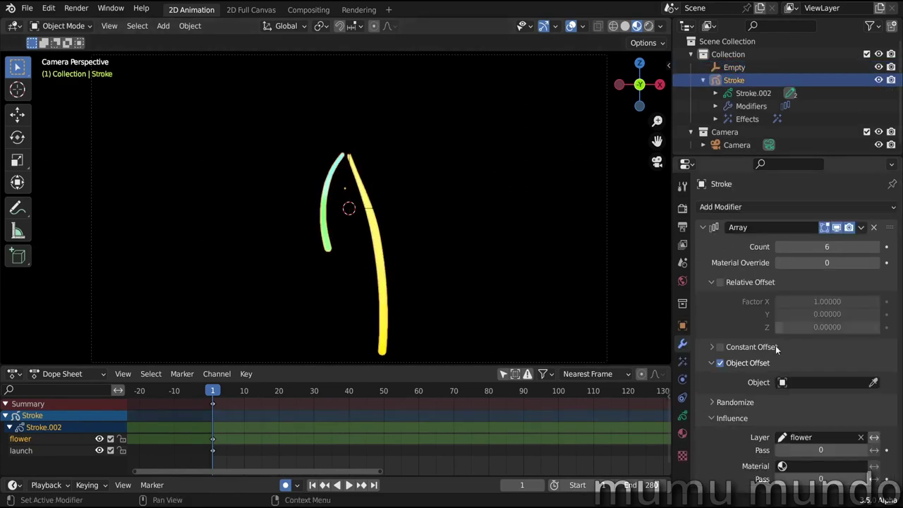
{"action": "left_click", "coordinate": [801, 387]}
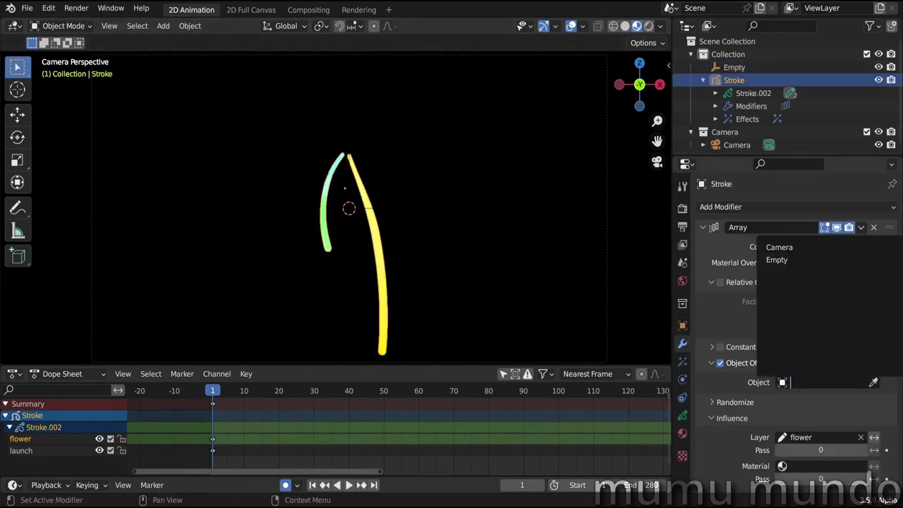
{"action": "left_click", "coordinate": [797, 260]}
Move, rotate (31.1°) and scale (1.175) the Empty to fan the flower copies, then reselect the strokes
{"action": "left_click", "coordinate": [380, 209]}
{"action": "key", "text": "g"}
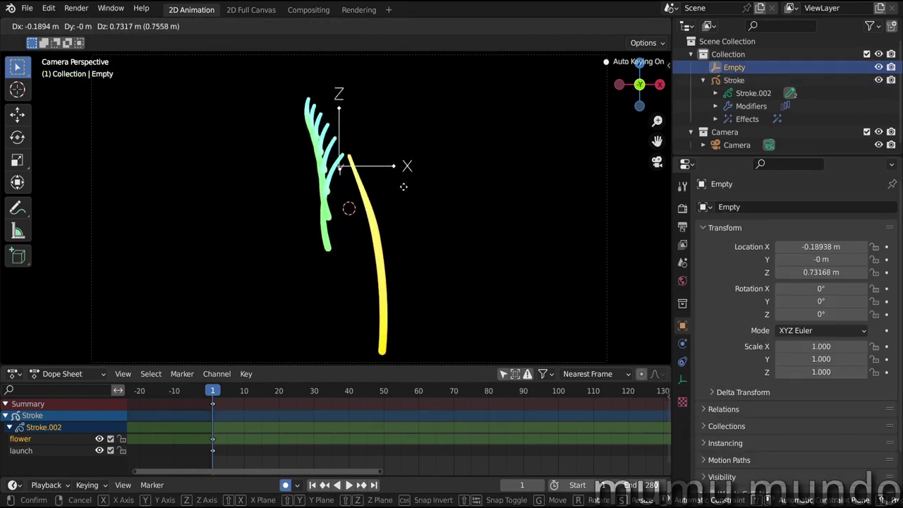
{"action": "left_click", "coordinate": [372, 178]}
{"action": "key", "text": "r"}
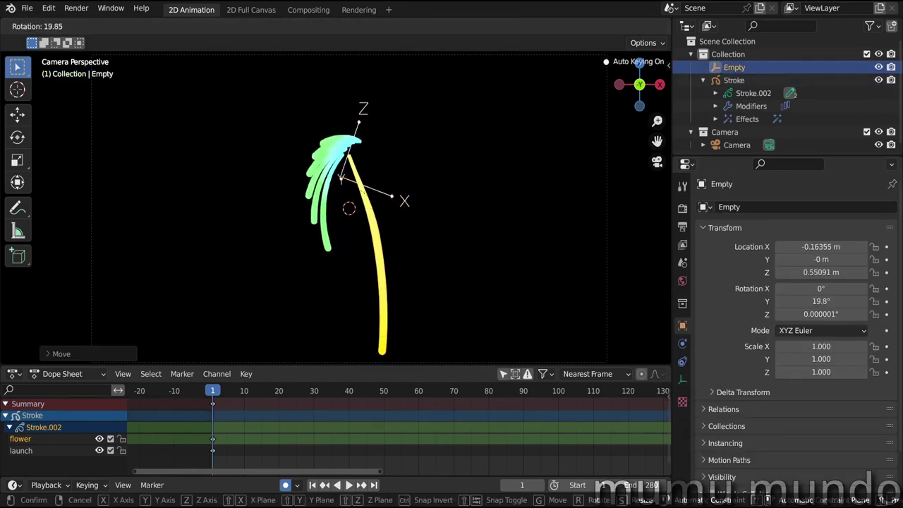
{"action": "left_click", "coordinate": [434, 256]}
{"action": "key", "text": "g"}
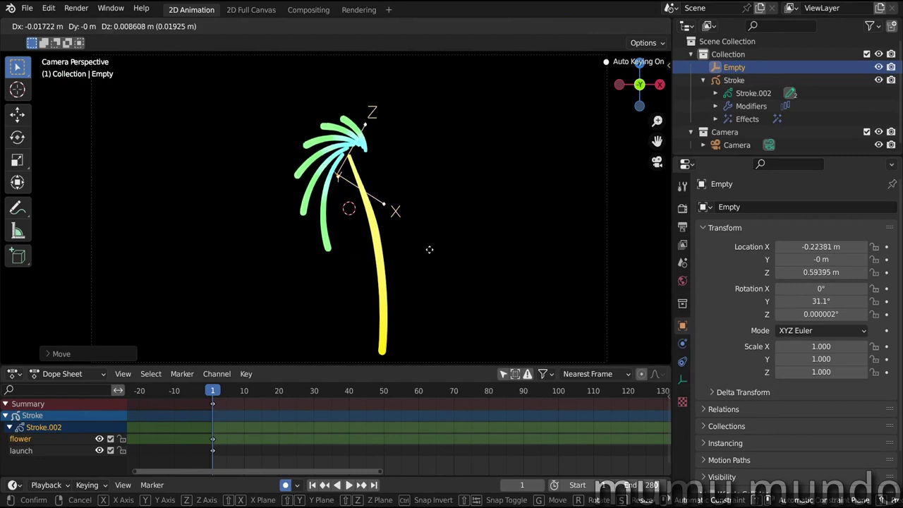
{"action": "left_click", "coordinate": [422, 252]}
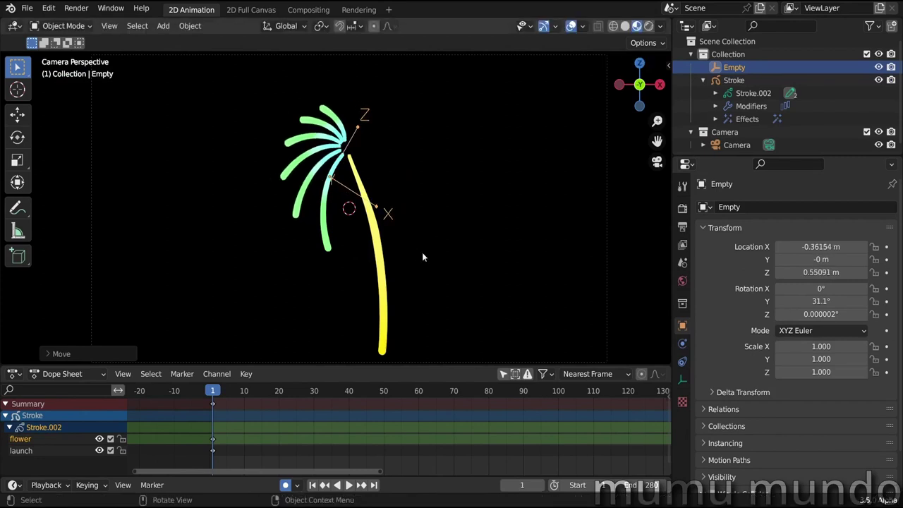
{"action": "key", "text": "s"}
{"action": "left_click", "coordinate": [456, 230]}
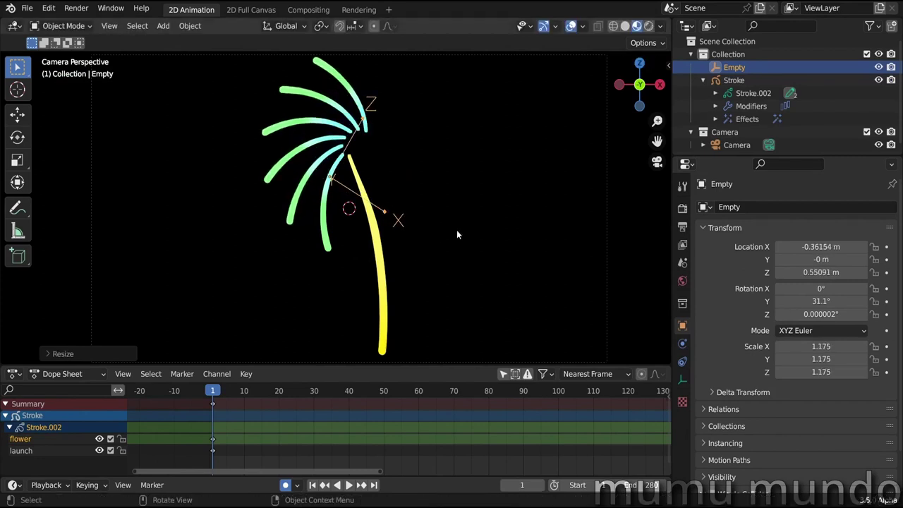
{"action": "key", "text": "g"}
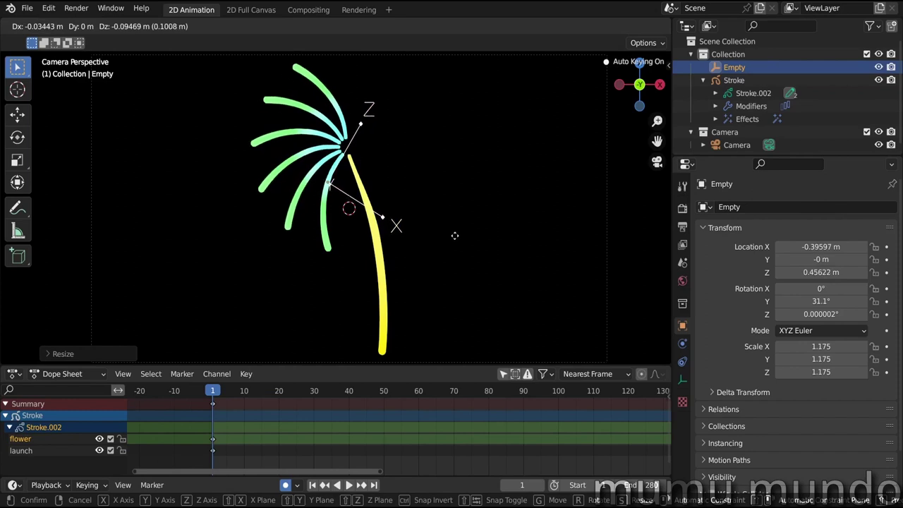
{"action": "left_click", "coordinate": [453, 235]}
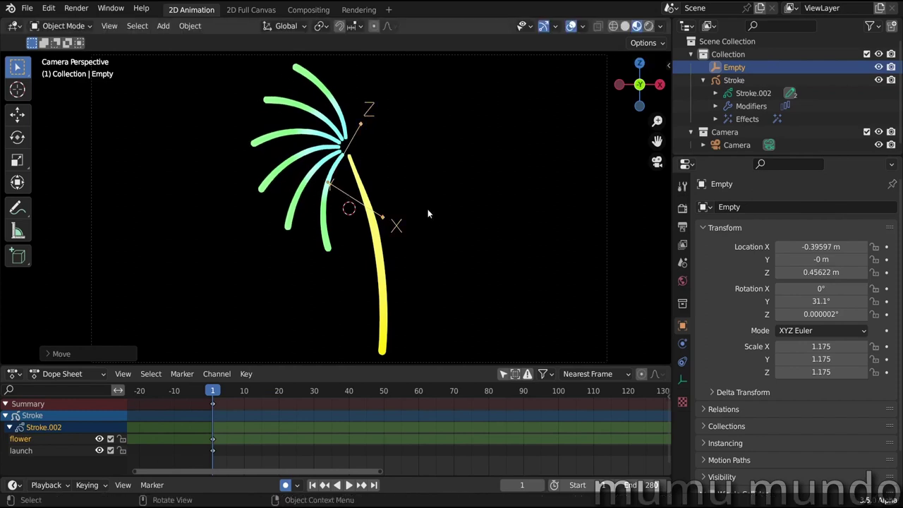
{"action": "left_click", "coordinate": [378, 259]}
{"action": "left_click", "coordinate": [748, 207]}
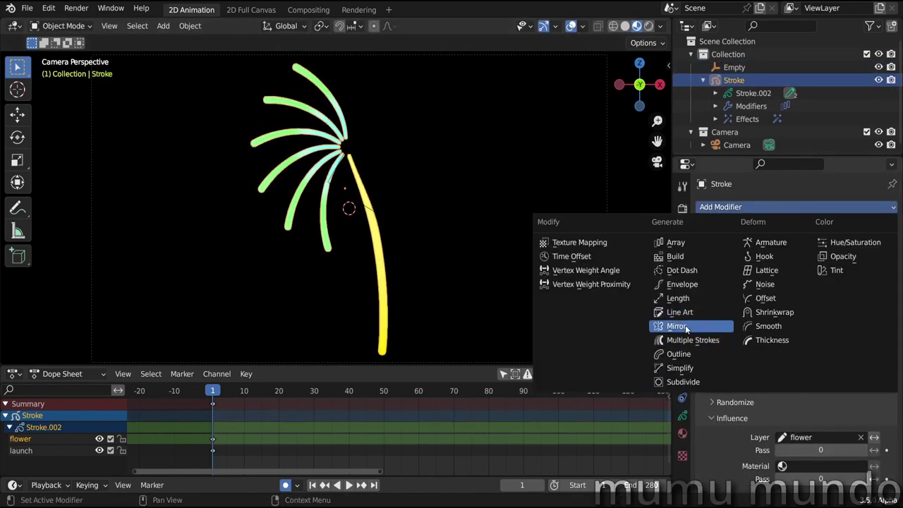
Add a Mirror modifier on X limited to the flower layer
{"action": "left_click", "coordinate": [686, 327]}
{"action": "left_click", "coordinate": [821, 320]}
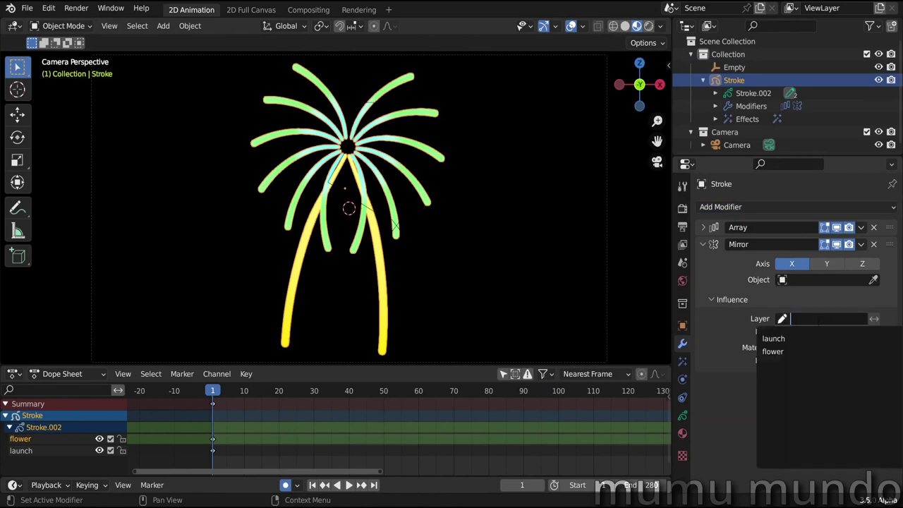
{"action": "left_click", "coordinate": [805, 351]}
Nudge and slightly rotate the Empty to balance the burst, then reselect the stroke object
{"action": "left_click", "coordinate": [336, 188]}
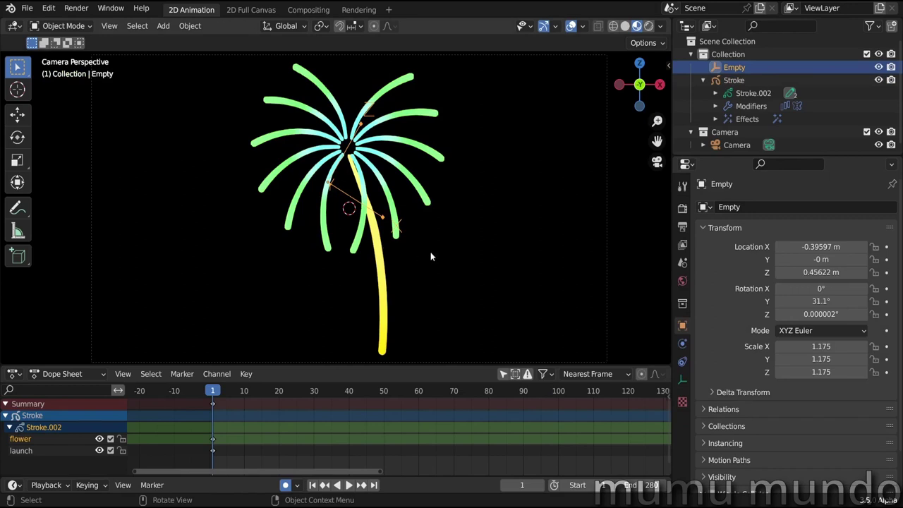
{"action": "key", "text": "g"}
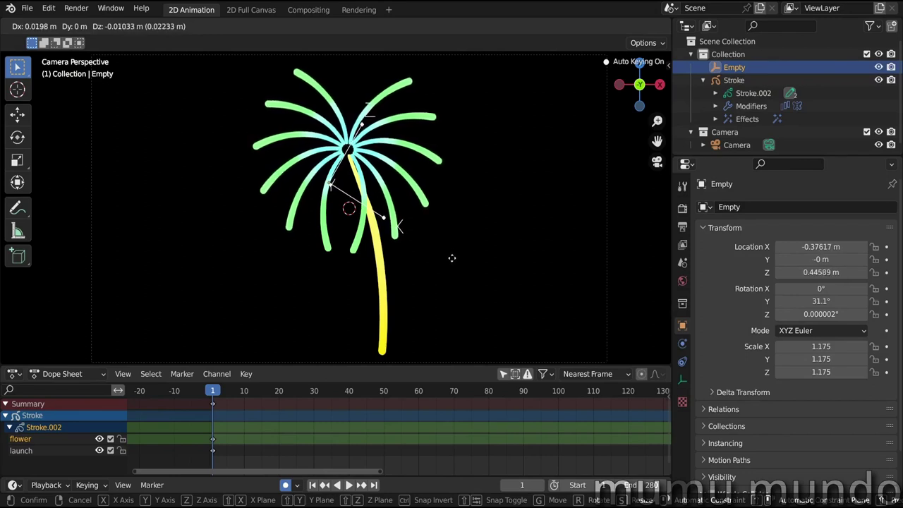
{"action": "left_click", "coordinate": [452, 256]}
{"action": "key", "text": "r"}
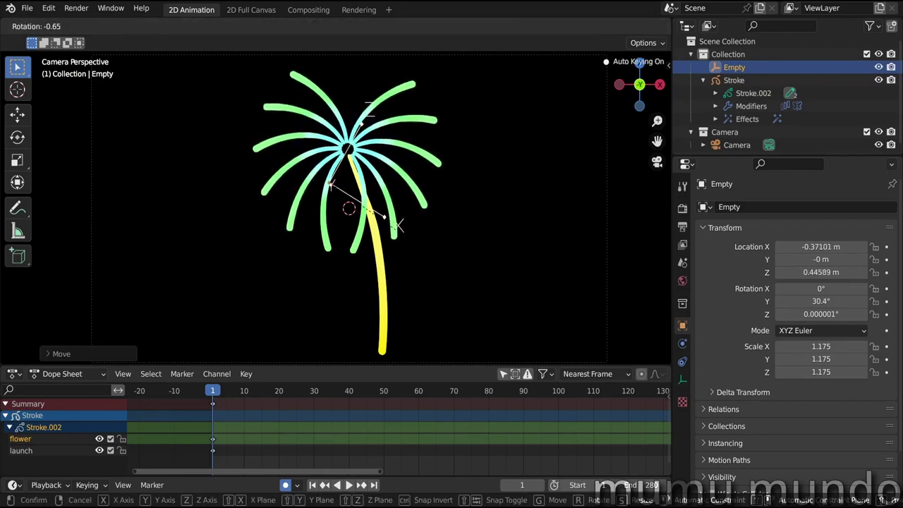
{"action": "left_click", "coordinate": [413, 286]}
{"action": "key", "text": "g"}
{"action": "left_click", "coordinate": [405, 288]}
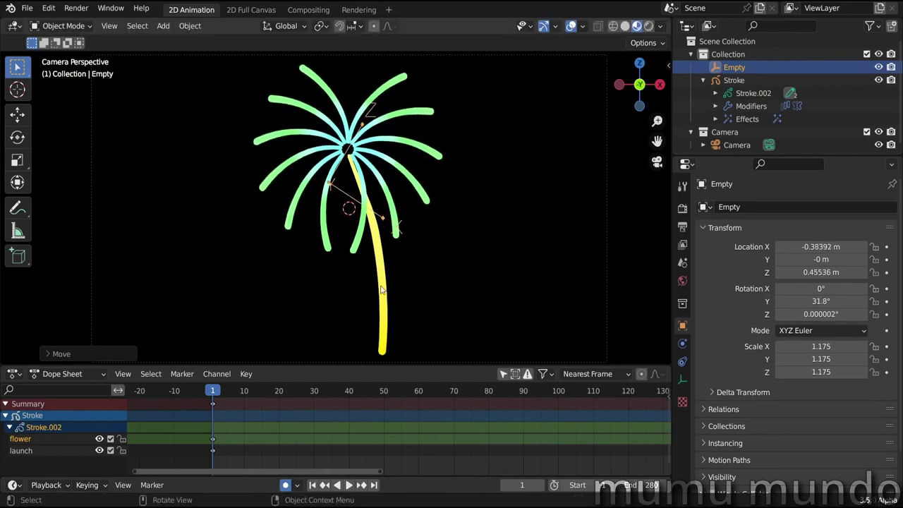
{"action": "left_click", "coordinate": [381, 289]}
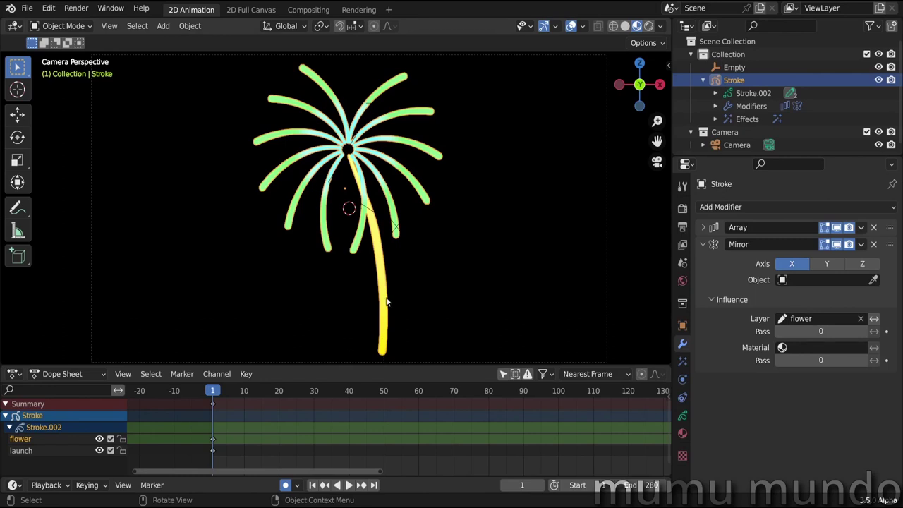
Add a Build modifier with a 12-frame length and preview the strokes growing
{"action": "left_click", "coordinate": [703, 244]}
{"action": "left_click", "coordinate": [720, 207]}
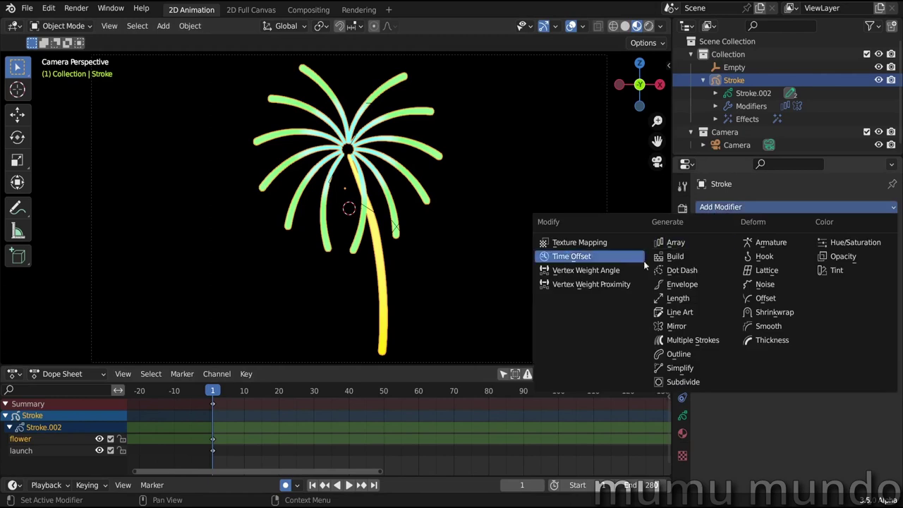
{"action": "left_click", "coordinate": [688, 256]}
{"action": "key", "text": "space"}
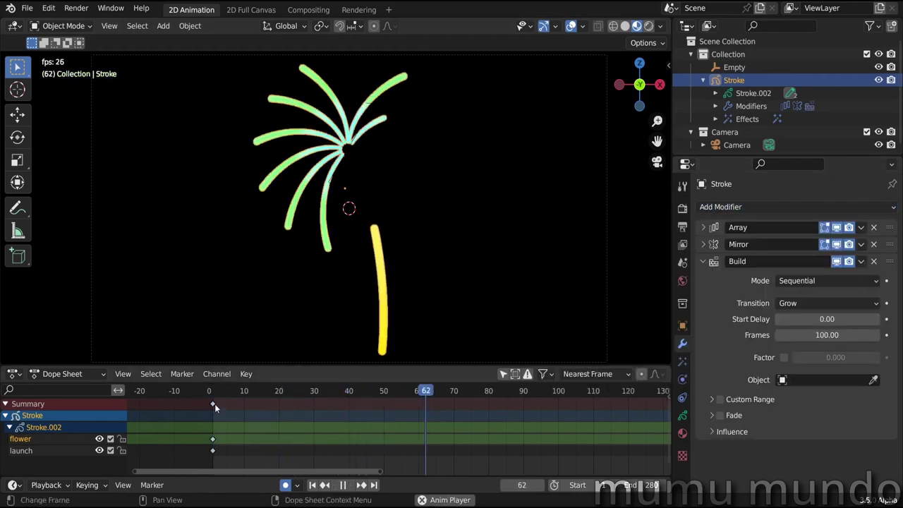
{"action": "key", "text": "space"}
{"action": "key", "text": "shift+Left"}
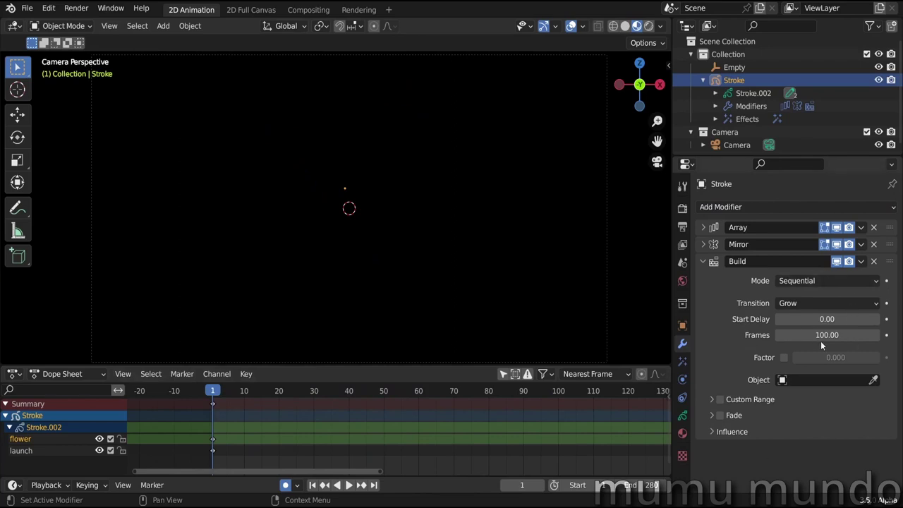
{"action": "key", "text": "Return"}
{"action": "scroll", "coordinate": [339, 416], "scroll_direction": "down", "scroll_amount": 20, "text": "alt"}
{"action": "scroll", "coordinate": [302, 254], "scroll_direction": "up", "scroll_amount": 18, "text": "alt"}
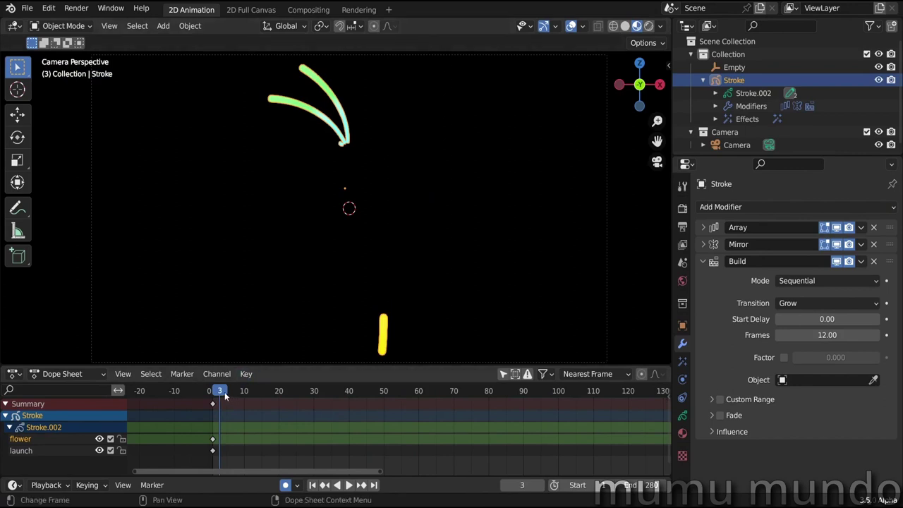
{"action": "mouse_move", "coordinate": [225, 396]}
{"action": "left_mouse_down"}
{"action": "mouse_move", "coordinate": [252, 395]}
{"action": "mouse_move", "coordinate": [234, 394]}
{"action": "left_mouse_up"}
Set the Build mode to Concurrent and play back the burst drawing in together
{"action": "left_click", "coordinate": [822, 280]}
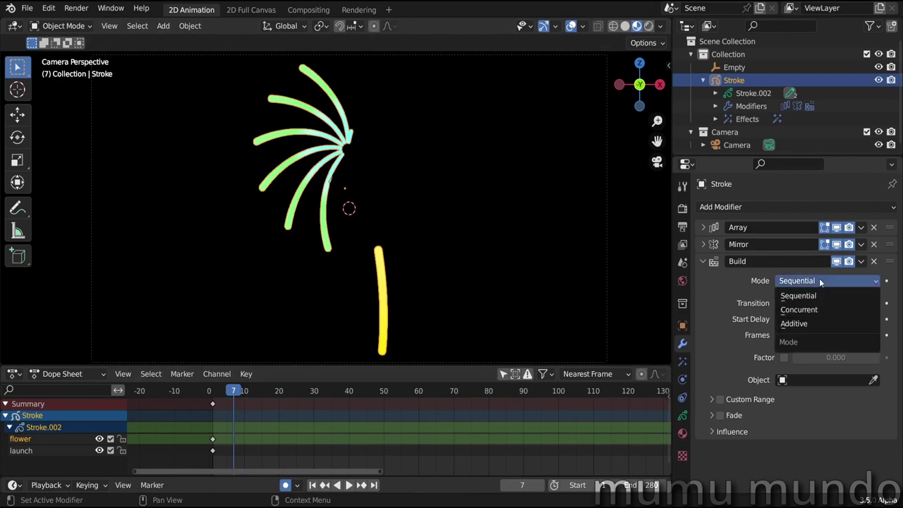
{"action": "left_click", "coordinate": [799, 316]}
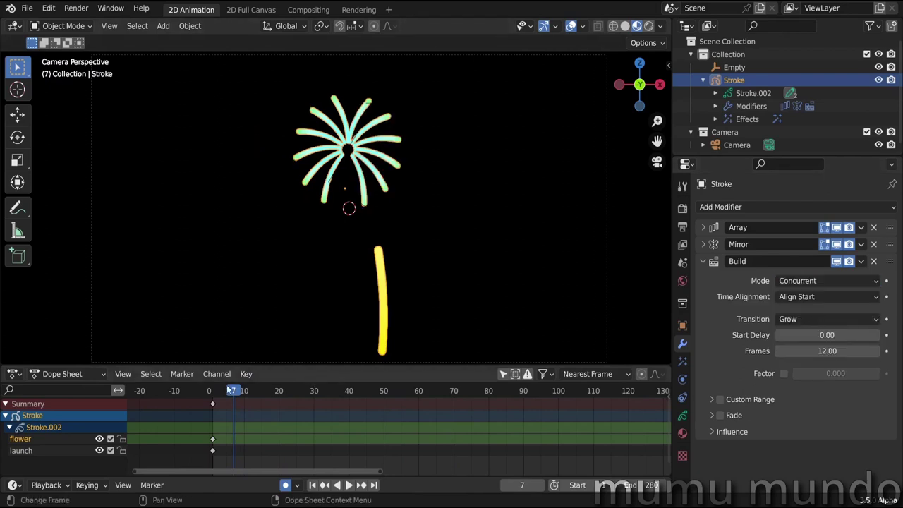
{"action": "left_click_drag", "start_coordinate": [234, 394], "coordinate": [216, 393]}
{"action": "key", "text": "space"}
{"action": "key", "text": "Escape"}
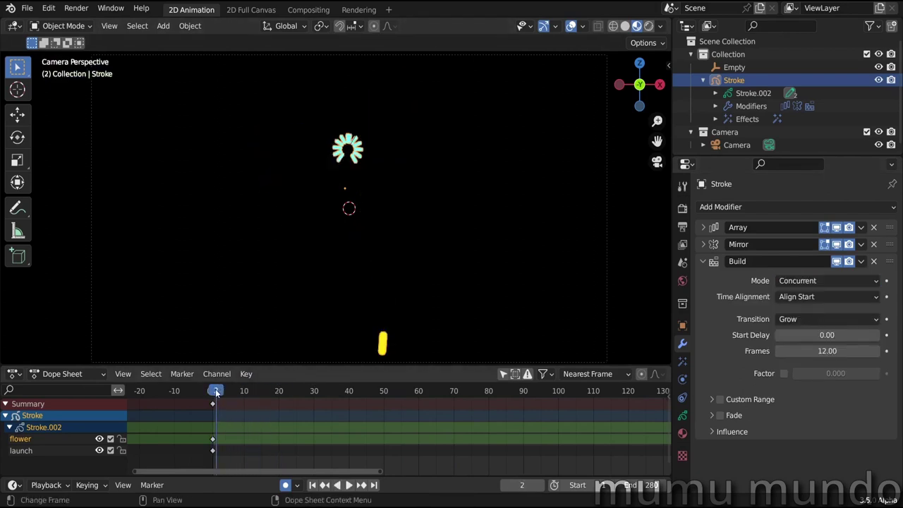
{"action": "key", "text": "space"}
{"action": "key", "text": "space"}
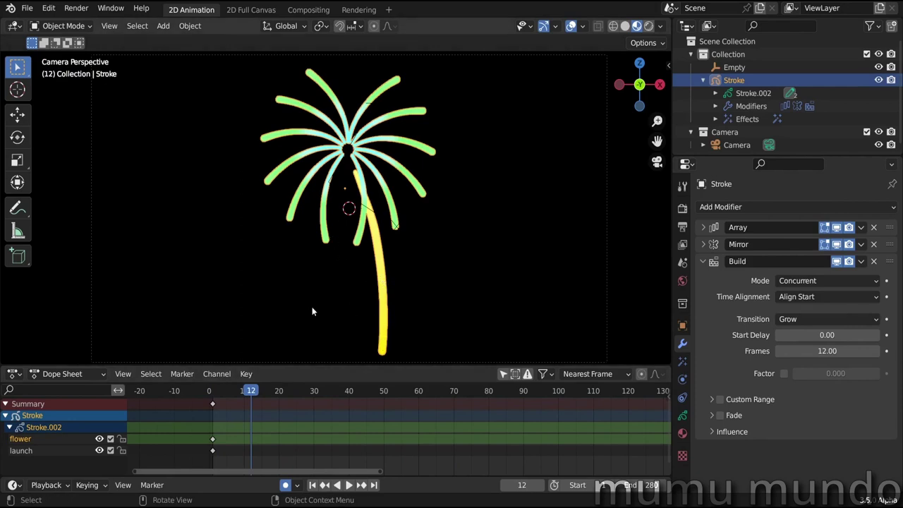
{"action": "left_click", "coordinate": [227, 392]}
{"action": "key", "text": "space"}
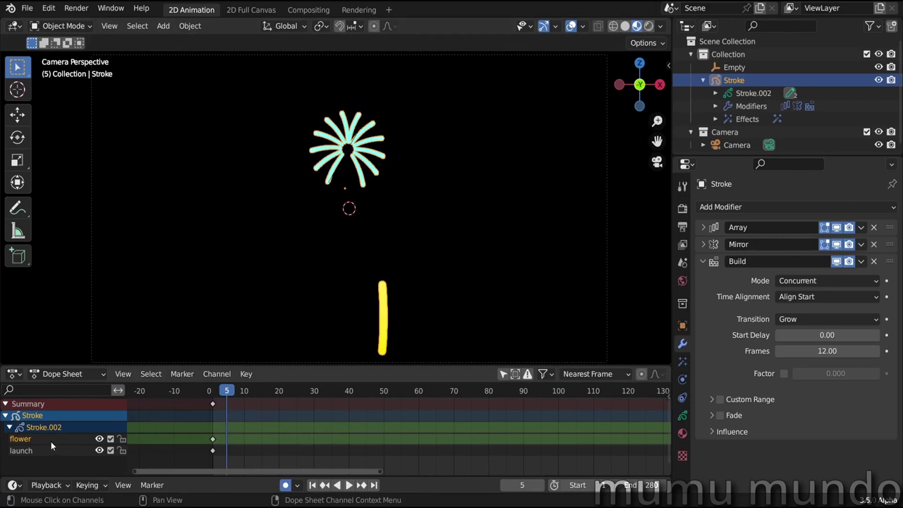
Shift the flower keyframe a few frames later and check the timing around frame 6
{"action": "left_click_drag", "start_coordinate": [212, 439], "coordinate": [244, 442]}
{"action": "left_click", "coordinate": [216, 393]}
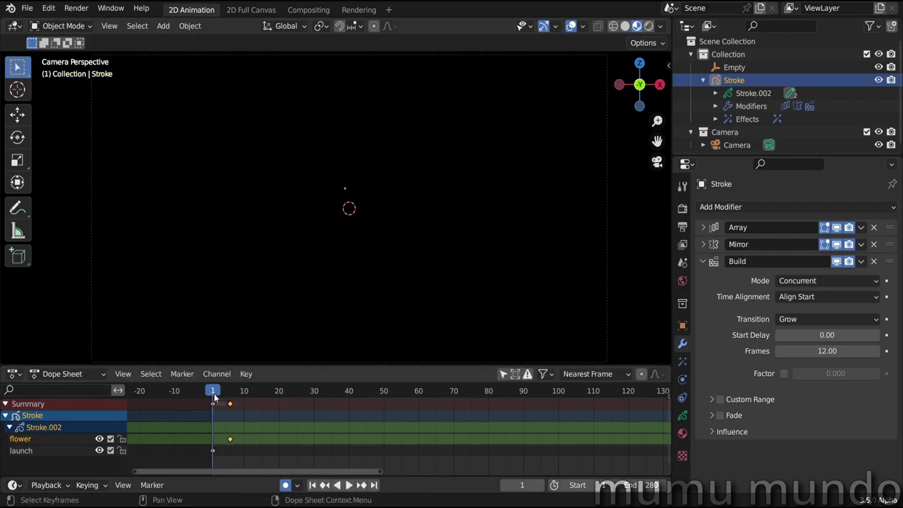
{"action": "key", "text": "space"}
{"action": "left_click", "coordinate": [230, 393]}
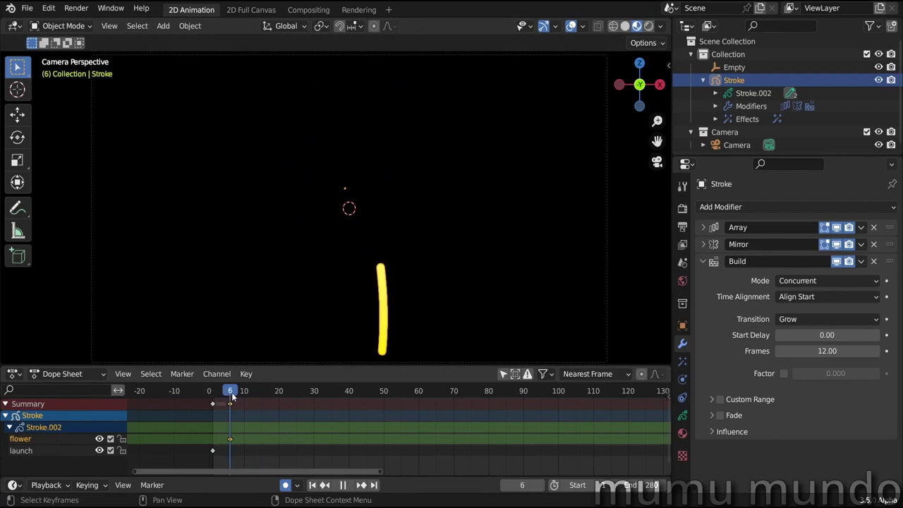
{"action": "key", "text": "space"}
{"action": "left_click_drag", "start_coordinate": [233, 439], "coordinate": [237, 442]}
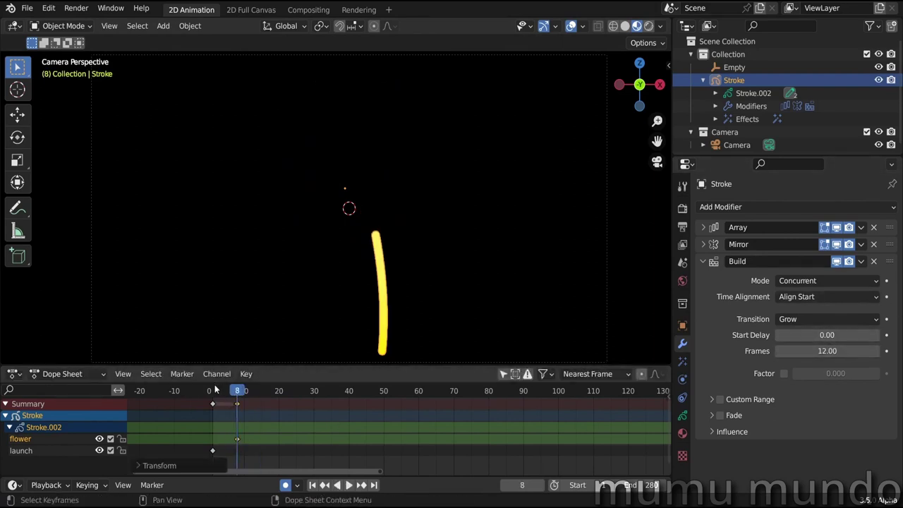
Move the flower keyframe to frame 12 and replay to confirm the burst follows the launch
{"action": "left_click_drag", "start_coordinate": [215, 390], "coordinate": [252, 391]}
{"action": "key", "text": "g"}
{"action": "left_click", "coordinate": [272, 456]}
{"action": "key", "text": "space"}
{"action": "left_click", "coordinate": [215, 392]}
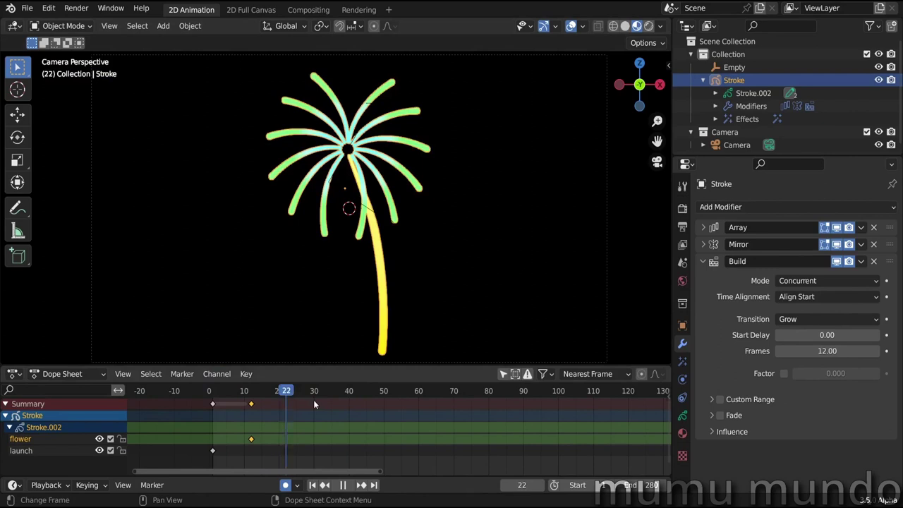
{"action": "key", "text": "Escape"}
{"action": "left_click", "coordinate": [720, 207]}
Add a second Build modifier set to Concurrent mode with the Vanish transition
{"action": "left_click", "coordinate": [678, 256]}
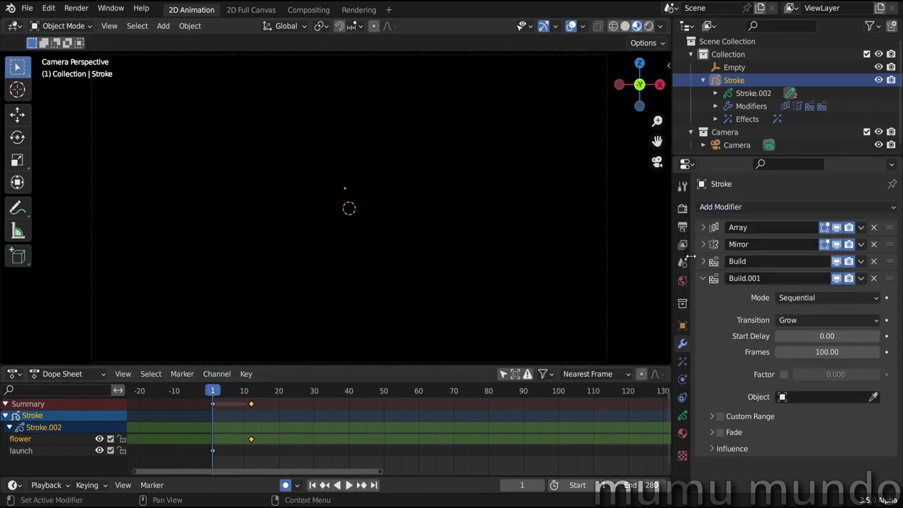
{"action": "left_click", "coordinate": [843, 297]}
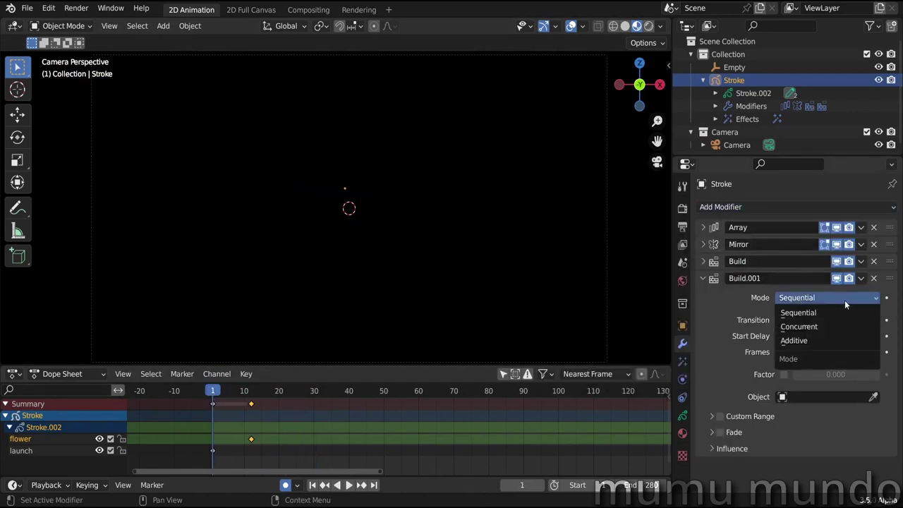
{"action": "left_click", "coordinate": [810, 328]}
{"action": "left_click", "coordinate": [805, 336]}
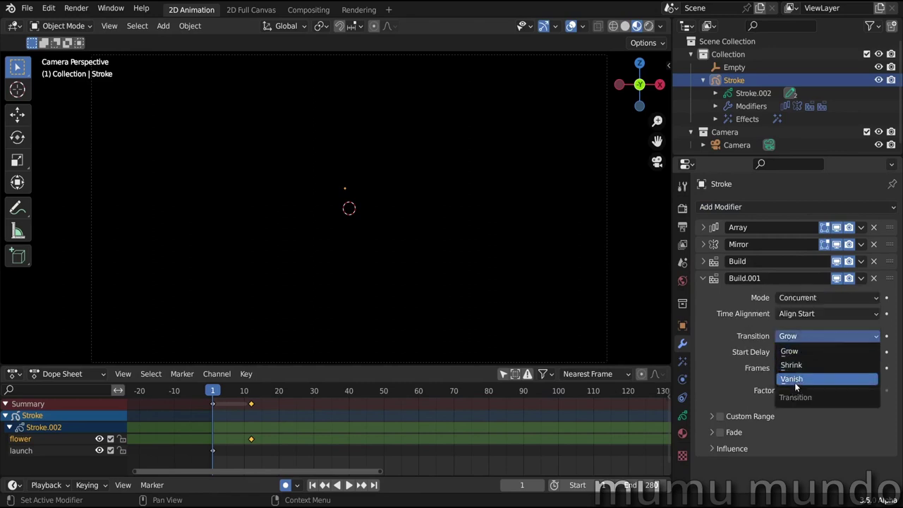
{"action": "left_click", "coordinate": [793, 380]}
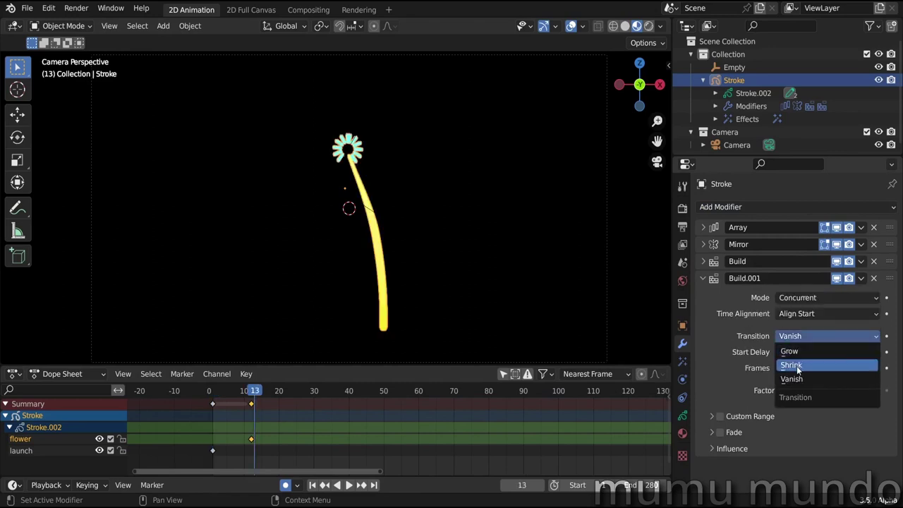
Compare the Shrink transition in playback, then switch the transition back to Vanish
{"action": "left_click", "coordinate": [791, 365]}
{"action": "key", "text": "shift+Left"}
{"action": "key", "text": "space"}
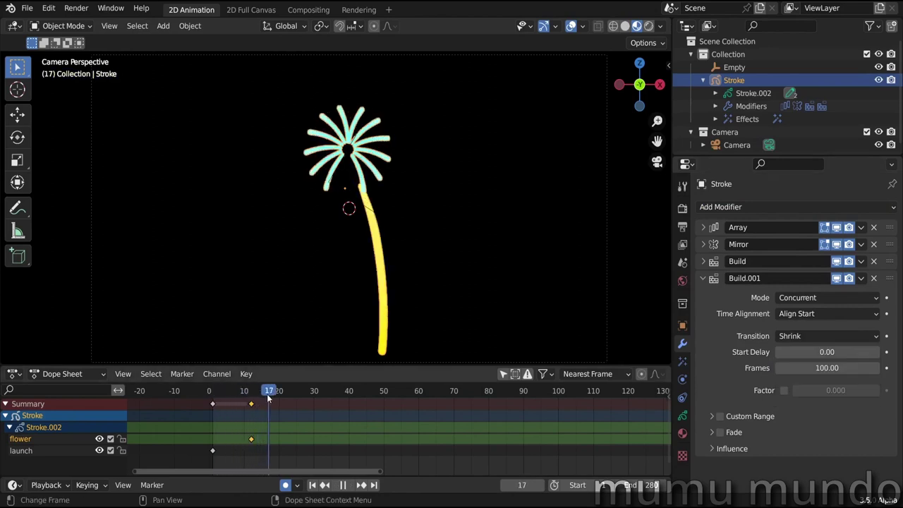
{"action": "left_click_drag", "start_coordinate": [268, 399], "coordinate": [388, 409]}
{"action": "key", "text": "Escape"}
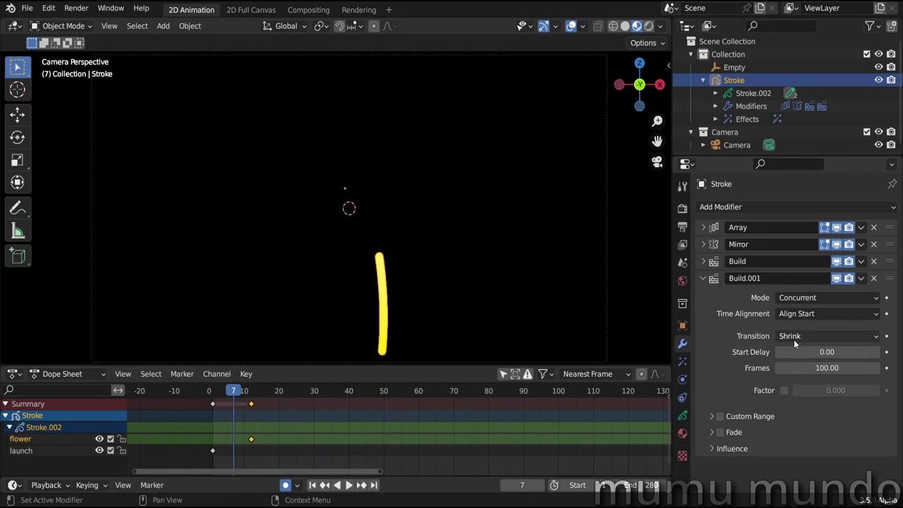
{"action": "left_click", "coordinate": [794, 339]}
{"action": "left_click", "coordinate": [798, 379]}
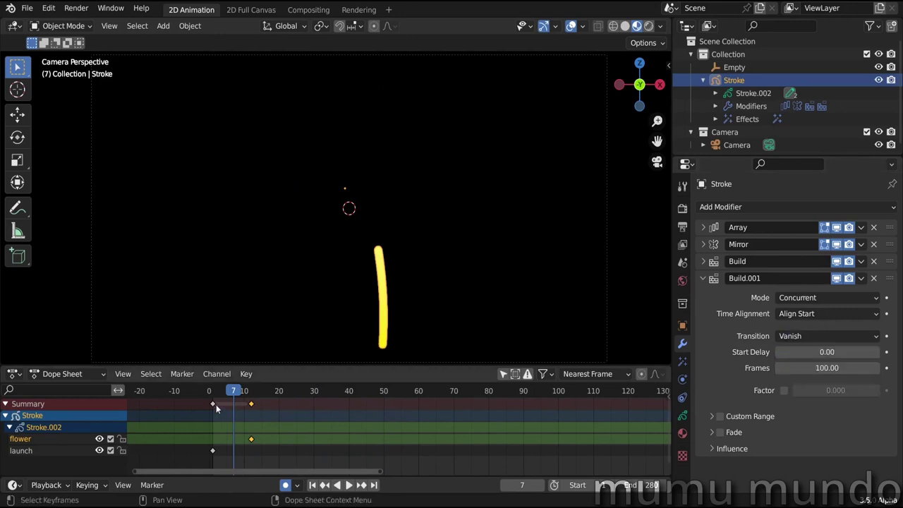
{"action": "key", "text": "shift+Left"}
{"action": "key", "text": "space"}
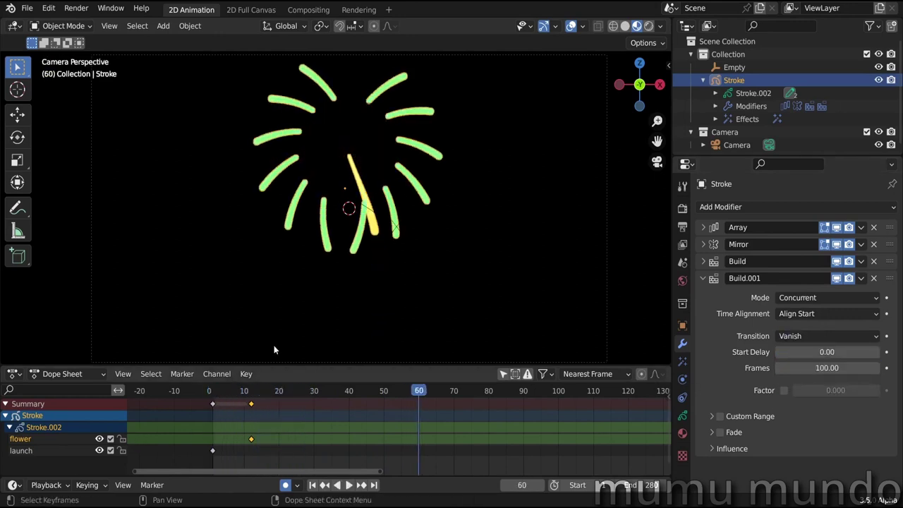
Set the second Build's Frames to 12 and preview the vanish
{"action": "left_click", "coordinate": [813, 368]}
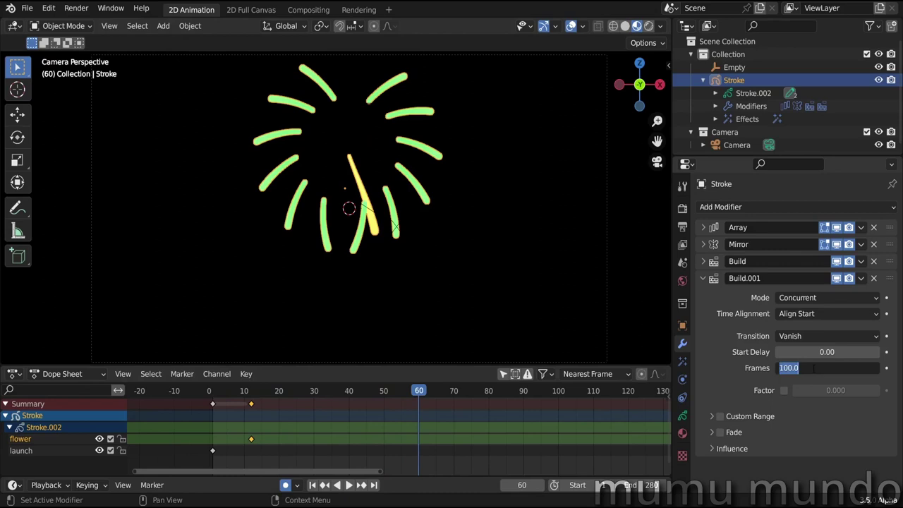
{"action": "type", "text": "12"}
{"action": "key", "text": "Return"}
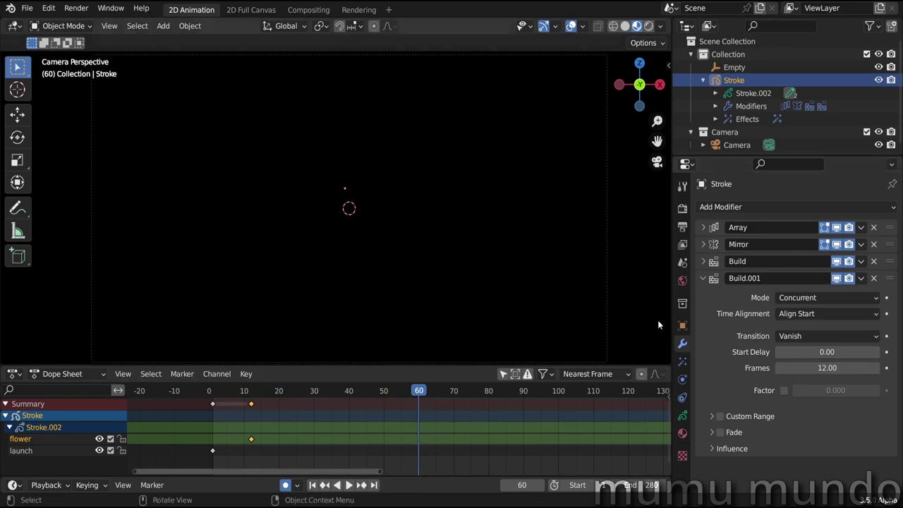
{"action": "left_click", "coordinate": [214, 392]}
{"action": "key", "text": "space"}
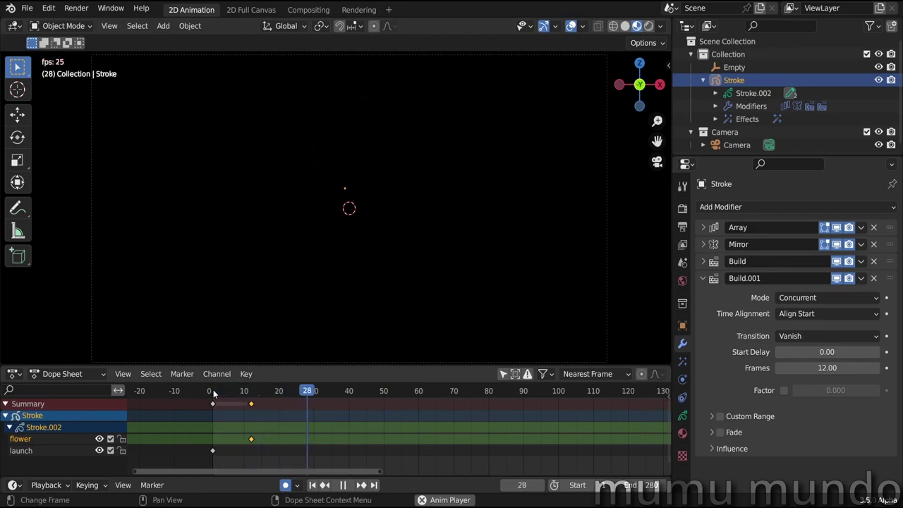
{"action": "key", "text": "space"}
{"action": "left_click_drag", "start_coordinate": [214, 392], "coordinate": [230, 399]}
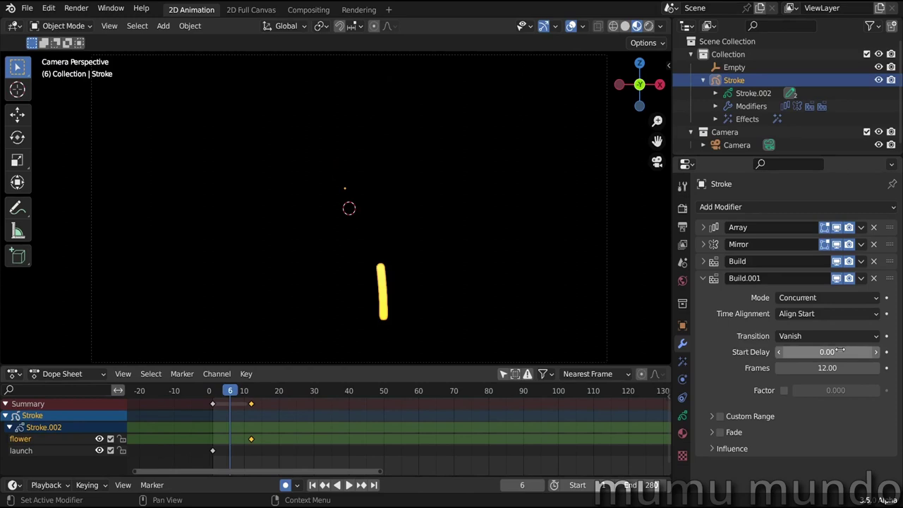
Give the second Build a 6-frame start delay and watch the burst through frame 26
{"action": "left_click", "coordinate": [810, 352]}
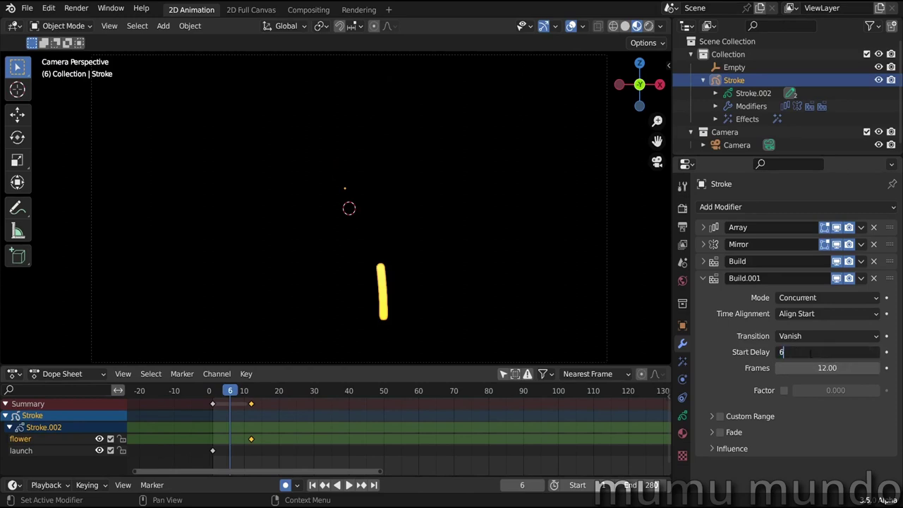
{"action": "type", "text": "6"}
{"action": "key", "text": "Return"}
{"action": "key", "text": "space"}
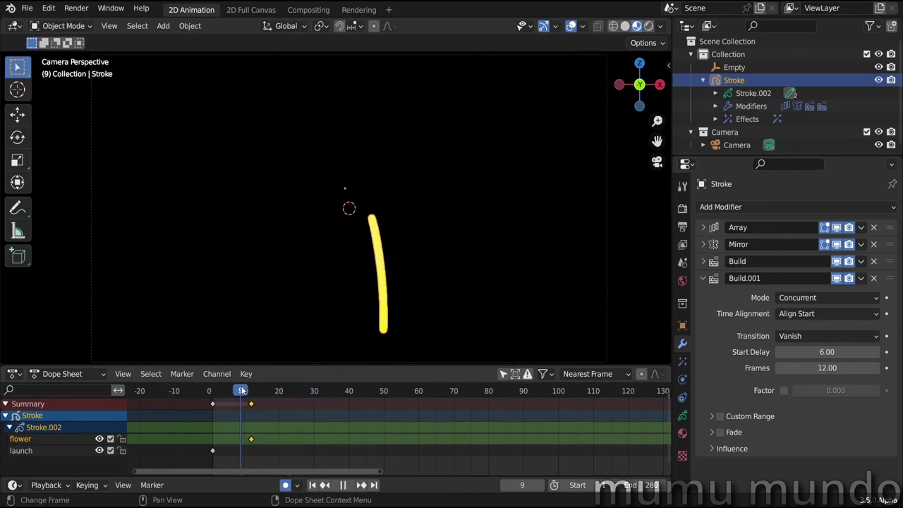
{"action": "left_click_drag", "start_coordinate": [242, 390], "coordinate": [297, 390]}
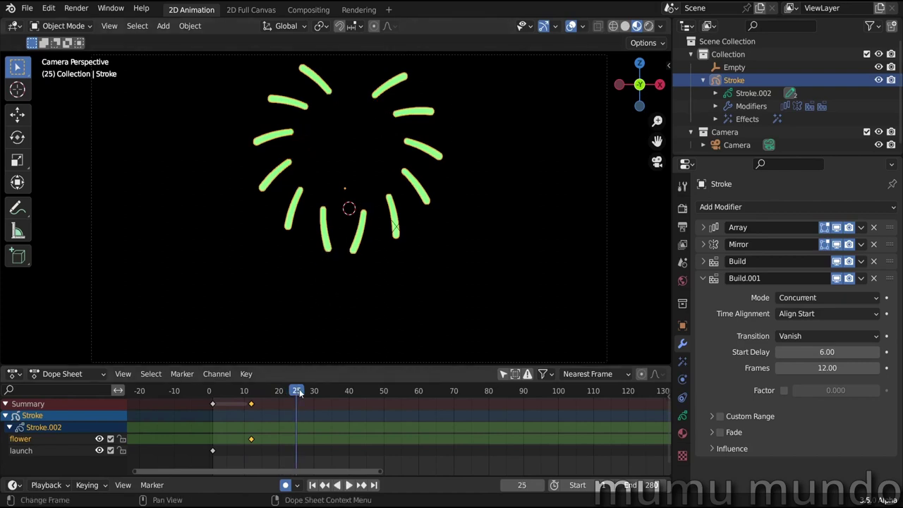
{"action": "left_click_drag", "start_coordinate": [297, 390], "coordinate": [303, 391]}
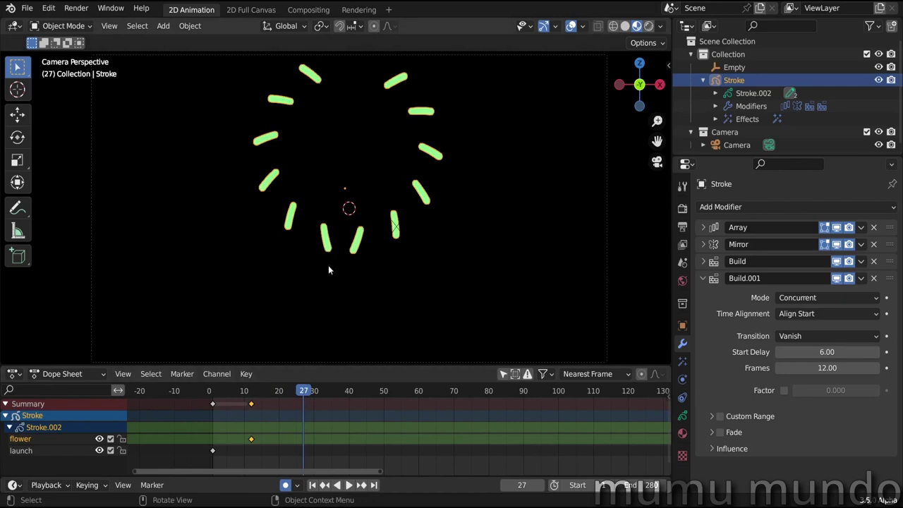
{"action": "key", "text": "Left"}
{"action": "key", "text": "Left"}
{"action": "key", "text": "Left"}
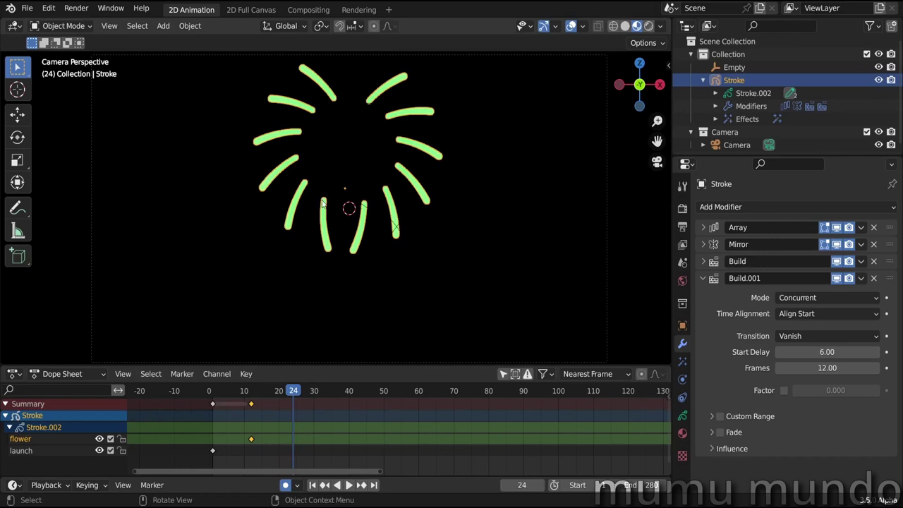
At frame 24, add a Length modifier to the stroke stack
{"action": "left_click", "coordinate": [267, 393]}
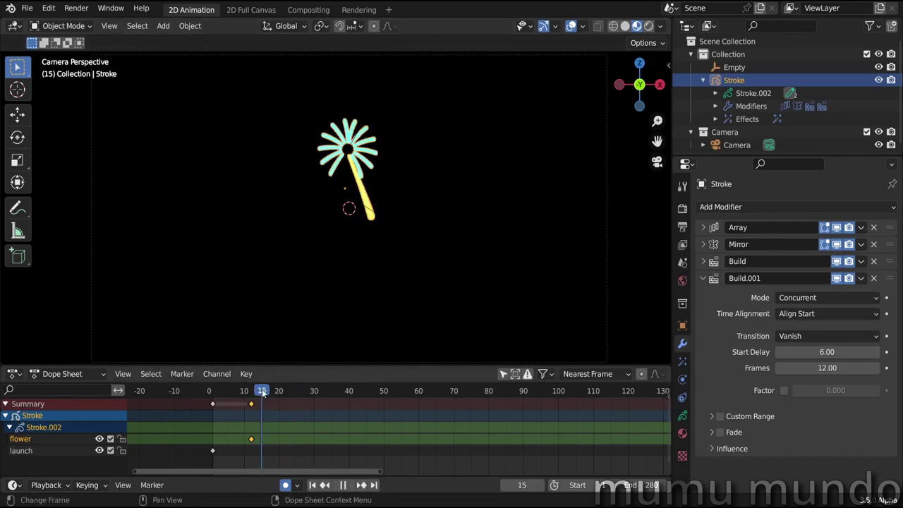
{"action": "key", "text": "Right"}
{"action": "key", "text": "Right"}
{"action": "key", "text": "Right"}
{"action": "key", "text": "Right"}
{"action": "key", "text": "Right"}
{"action": "key", "text": "Right"}
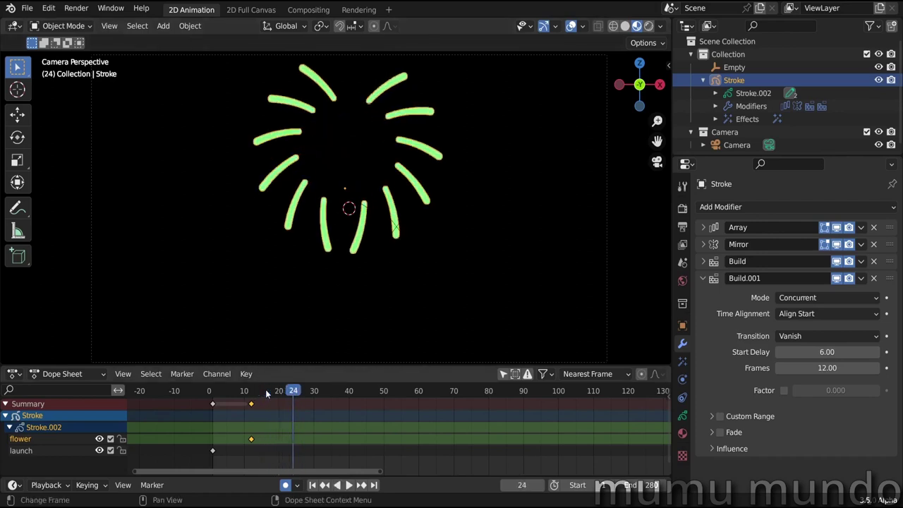
{"action": "left_click", "coordinate": [703, 279]}
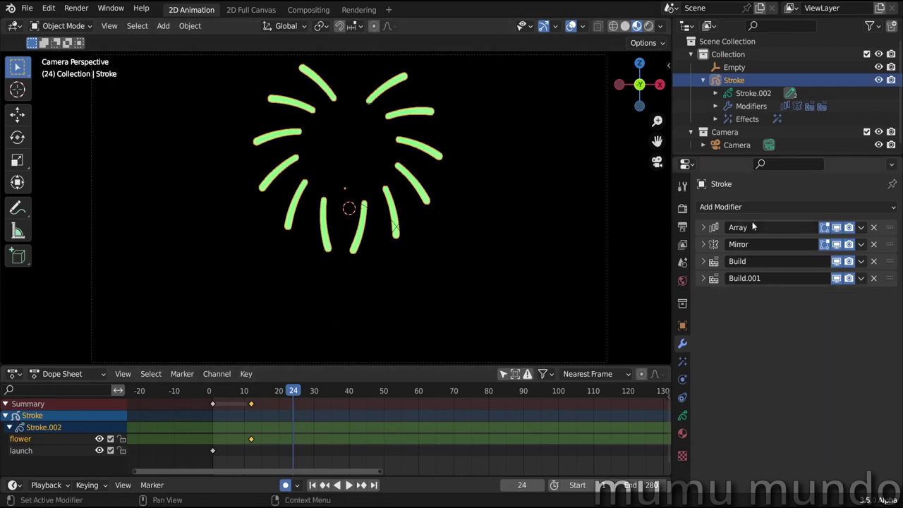
{"action": "left_click", "coordinate": [756, 205]}
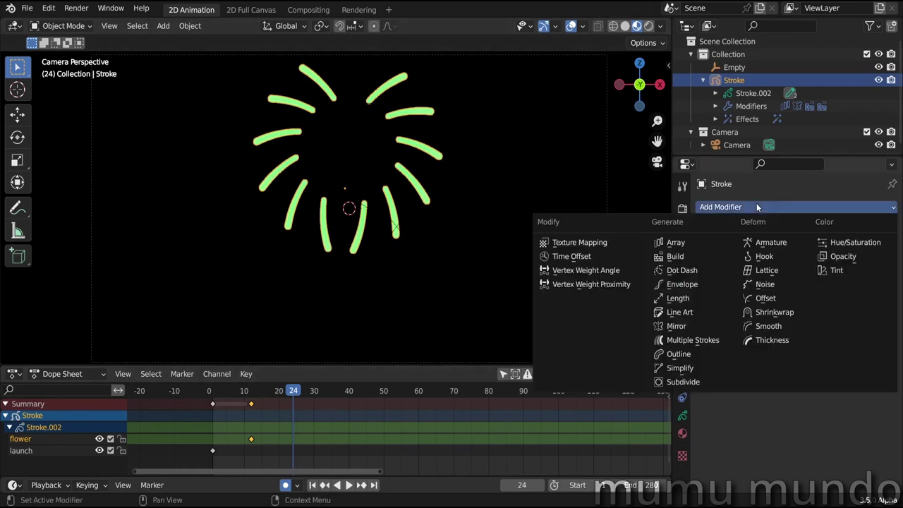
{"action": "left_click", "coordinate": [688, 299]}
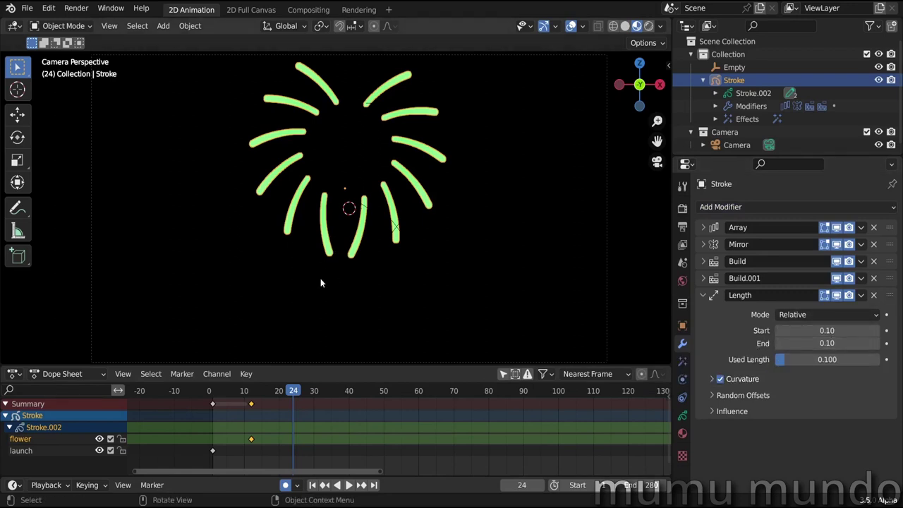
Set Length Start and End to 0 and keyframe End at frame 24
{"action": "double_click", "coordinate": [828, 330]}
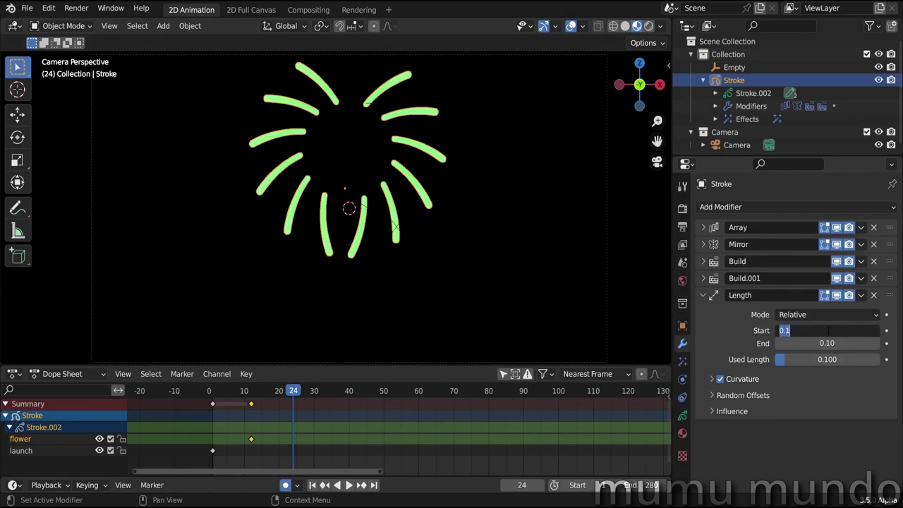
{"action": "type", "text": "0"}
{"action": "key", "text": "Return"}
{"action": "scroll", "coordinate": [825, 343], "scroll_direction": "up", "scroll_amount": 1, "text": "ctrl"}
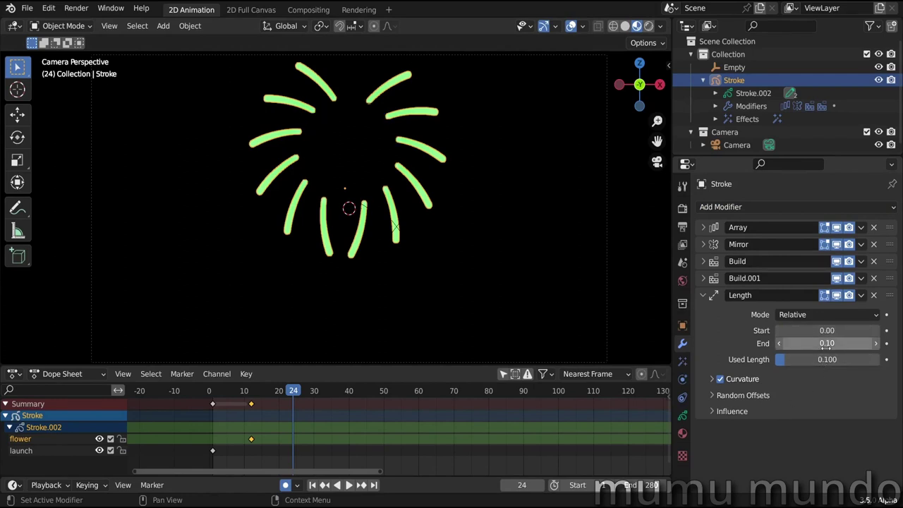
{"action": "left_click", "coordinate": [827, 344]}
{"action": "type", "text": "0"}
{"action": "key", "text": "Return"}
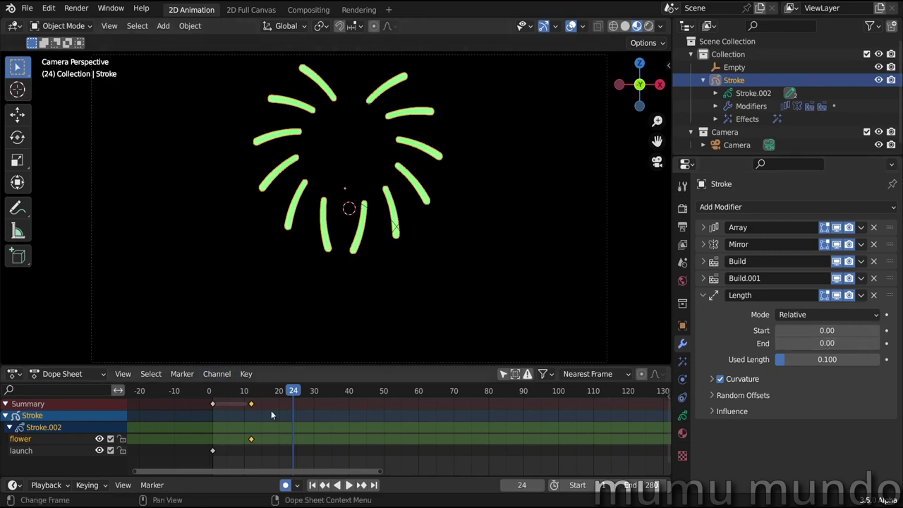
{"action": "left_click", "coordinate": [887, 343]}
At frame 28, set the Length End value to 0.15
{"action": "key", "text": "Right"}
{"action": "key", "text": "Right"}
{"action": "key", "text": "Right"}
{"action": "key", "text": "Right"}
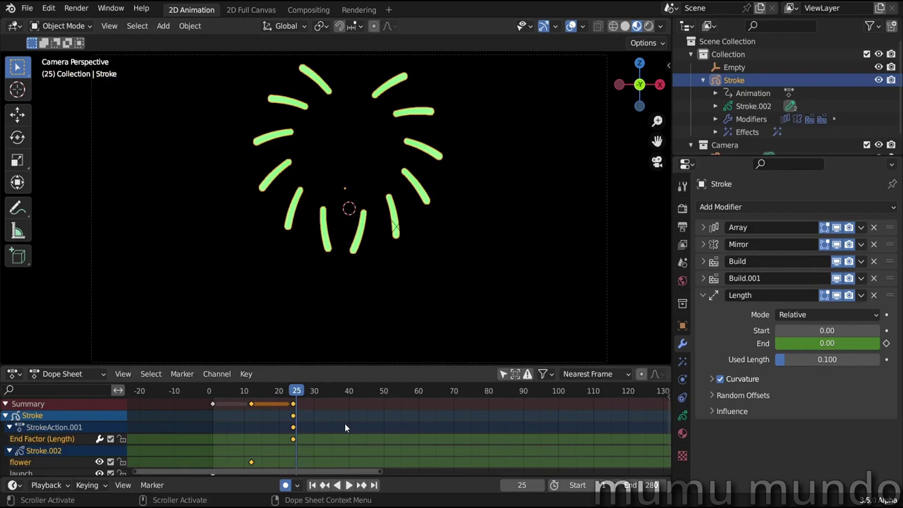
{"action": "double_click", "coordinate": [850, 343]}
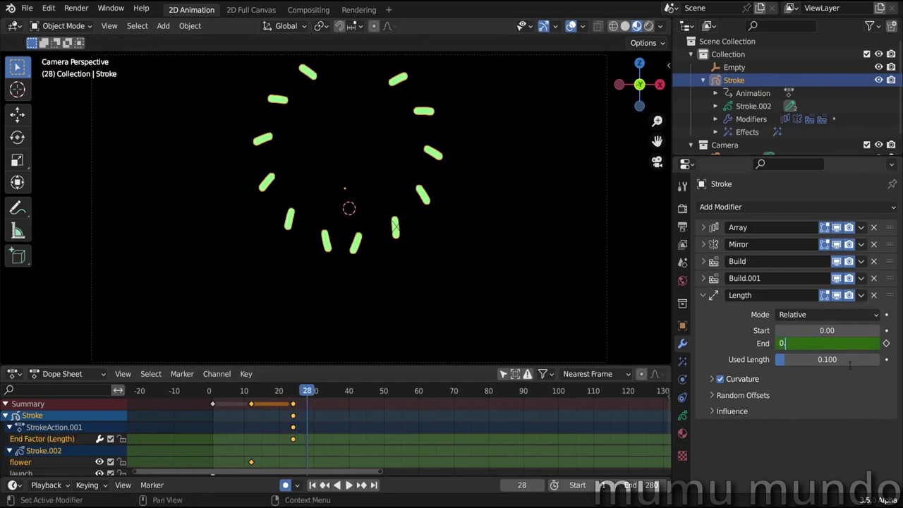
{"action": "key", "text": "Return"}
Move the Length modifier above both Build modifiers and shift its End keyframes later
{"action": "left_click", "coordinate": [702, 295]}
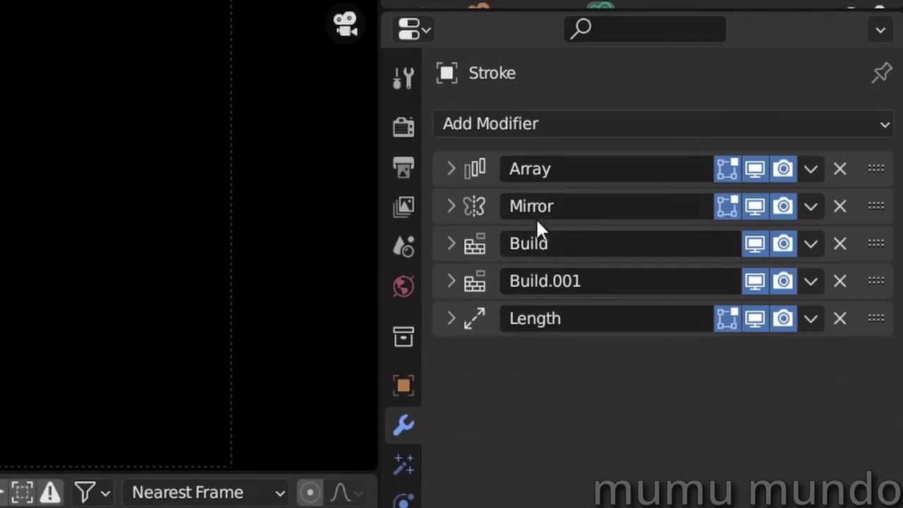
{"action": "left_click_drag", "start_coordinate": [876, 319], "coordinate": [876, 244]}
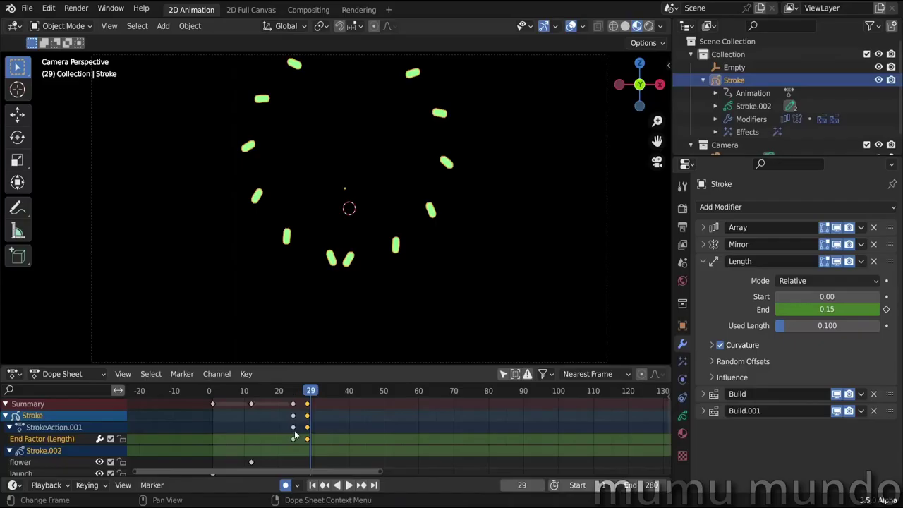
{"action": "key", "text": "Right"}
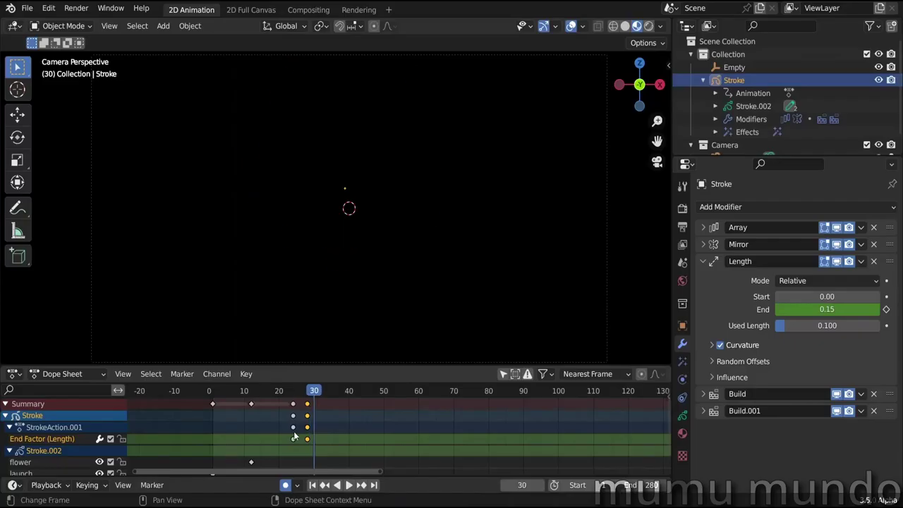
{"action": "key", "text": "g"}
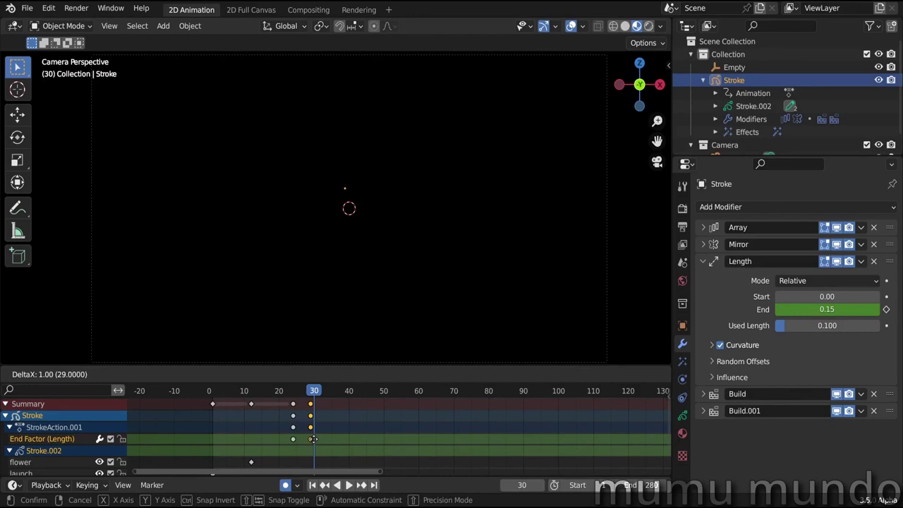
{"action": "left_click", "coordinate": [315, 440]}
Retime the Length End keyframes so the second key sits around frame 29
{"action": "left_click", "coordinate": [296, 393]}
{"action": "key", "text": "Right"}
{"action": "key", "text": "Right"}
{"action": "key", "text": "Right"}
{"action": "key", "text": "Right"}
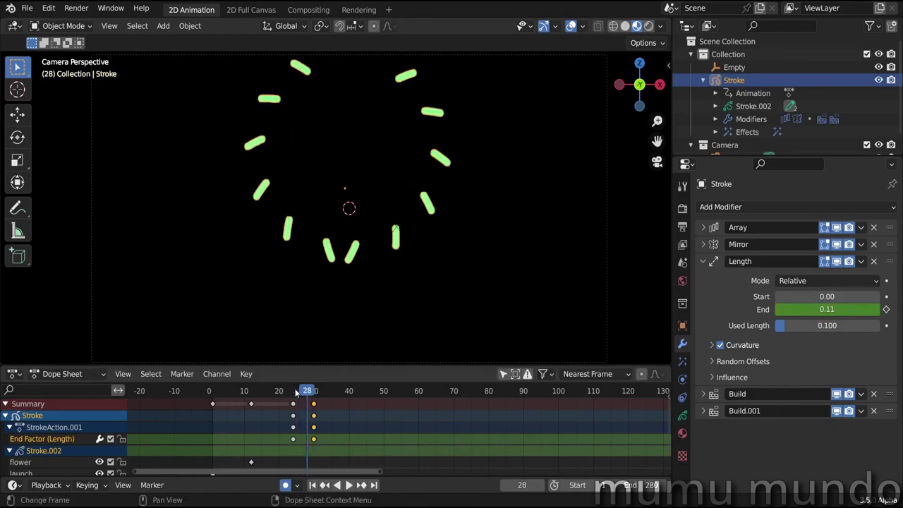
{"action": "scroll", "coordinate": [297, 394], "scroll_direction": "up", "scroll_amount": 1}
{"action": "key", "text": "g"}
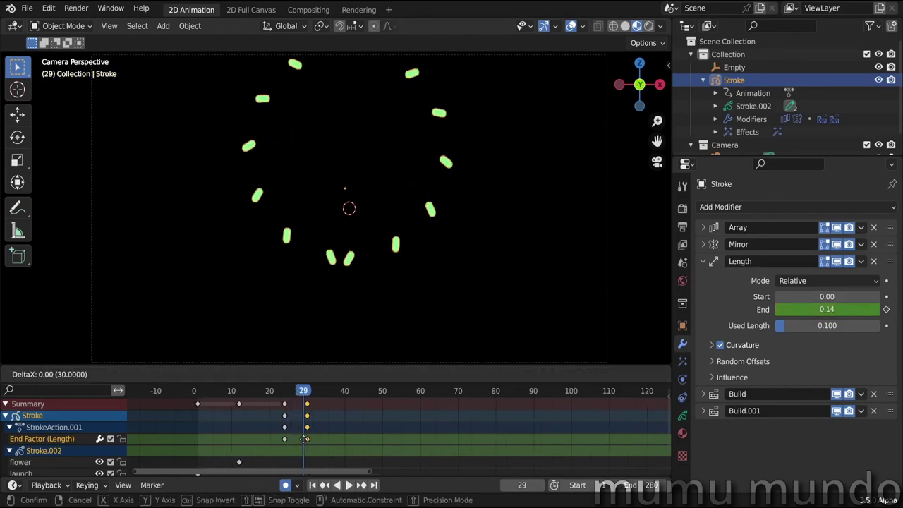
{"action": "left_click", "coordinate": [301, 439]}
{"action": "key", "text": "Left"}
{"action": "key", "text": "Left"}
{"action": "key", "text": "Left"}
{"action": "key", "text": "Left"}
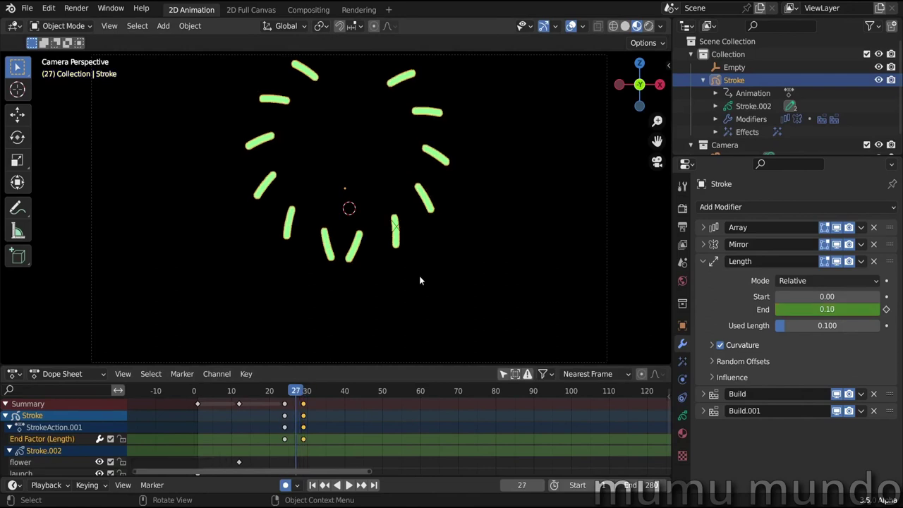
{"action": "key", "text": "Right"}
{"action": "key", "text": "Right"}
{"action": "key", "text": "Right"}
{"action": "key", "text": "Right"}
{"action": "key", "text": "Right"}
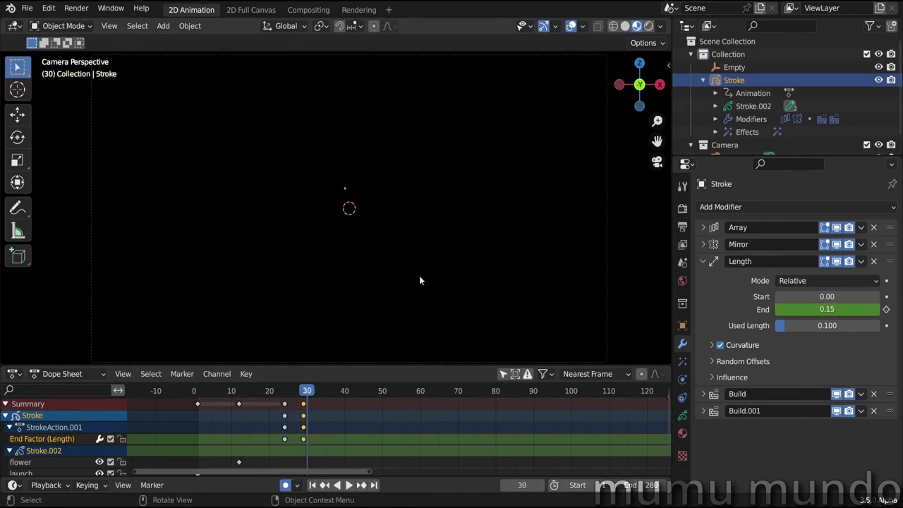
Play the firework animation from the first frame to review the burst
{"action": "key", "text": "shift+Left"}
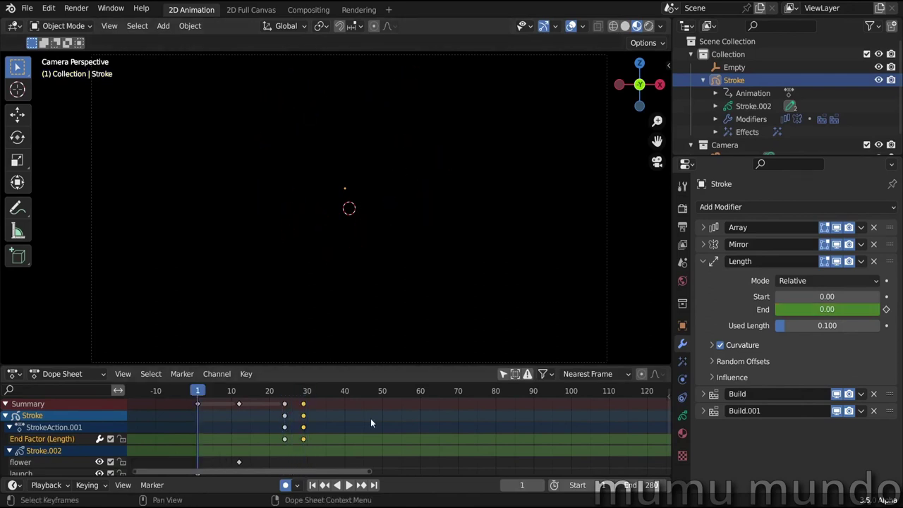
{"action": "key", "text": "space"}
{"action": "key", "text": "space"}
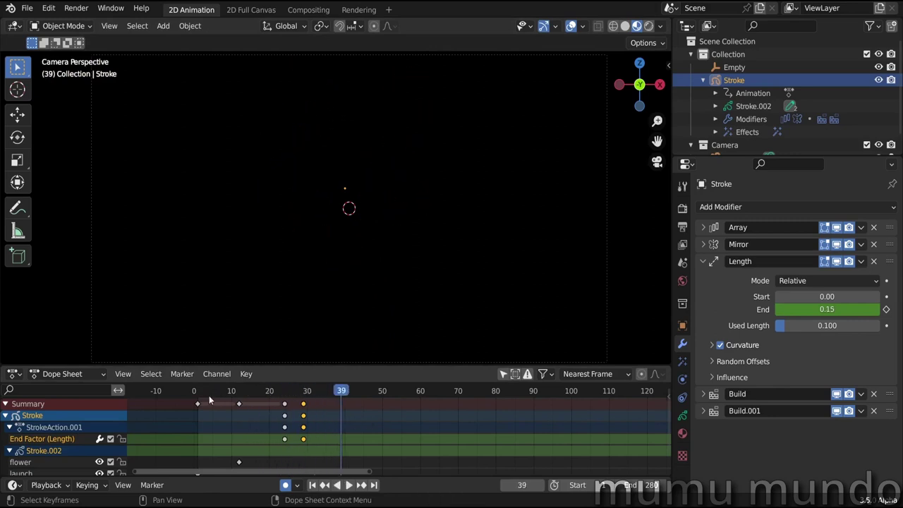
{"action": "key", "text": "shift+Left"}
{"action": "key", "text": "space"}
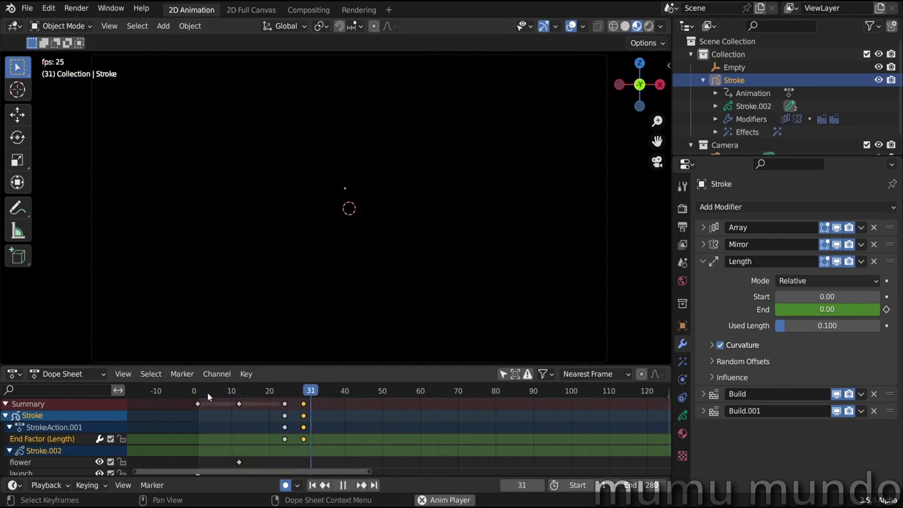
{"action": "key", "text": "space"}
{"action": "key", "text": "shift+Left"}
{"action": "key", "text": "space"}
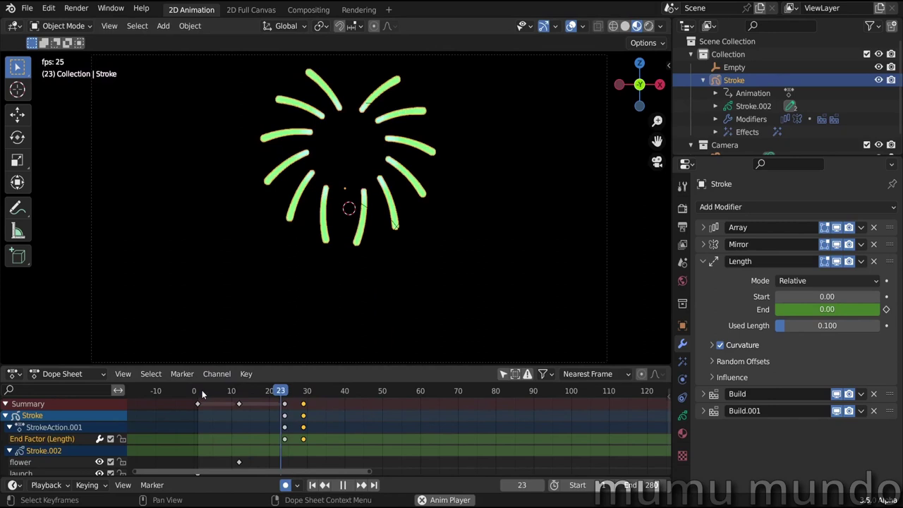
{"action": "key", "text": "shift+Left"}
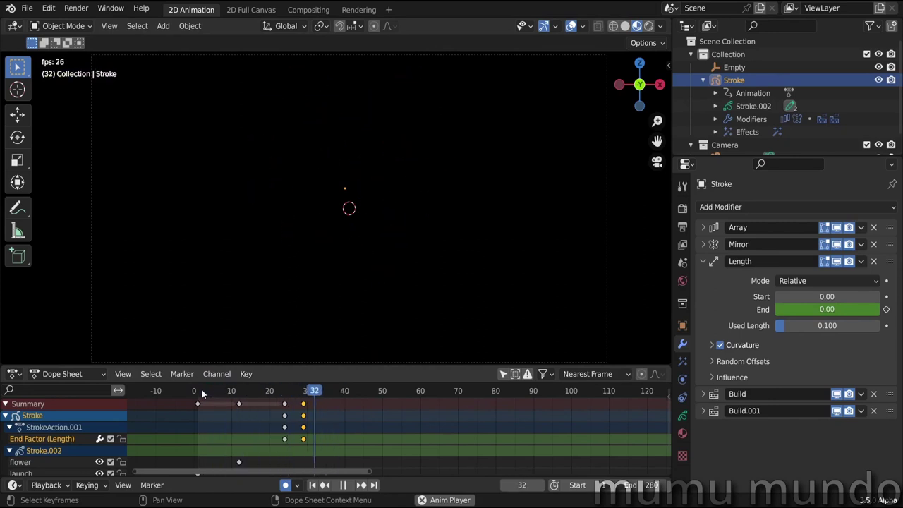
Check the first and last frames, then replay the firework animation from the start
{"action": "key", "text": "space"}
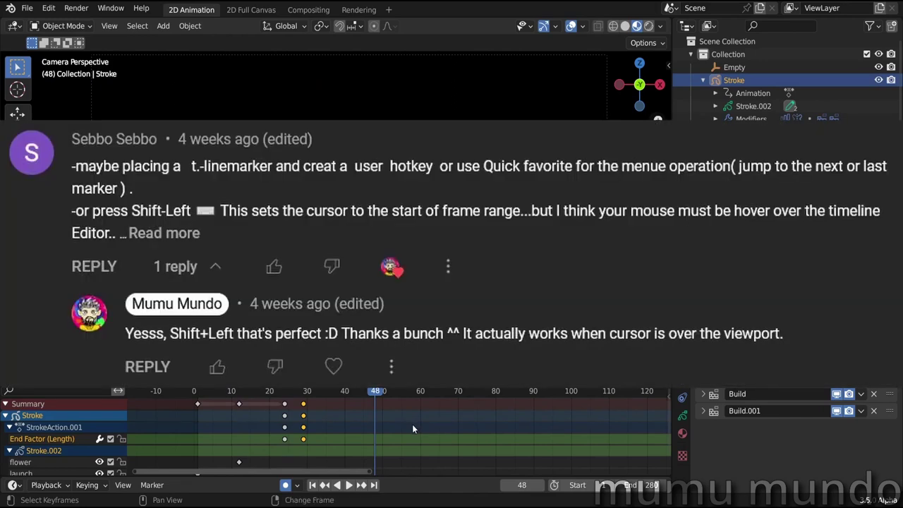
{"action": "key", "text": "shift+Left"}
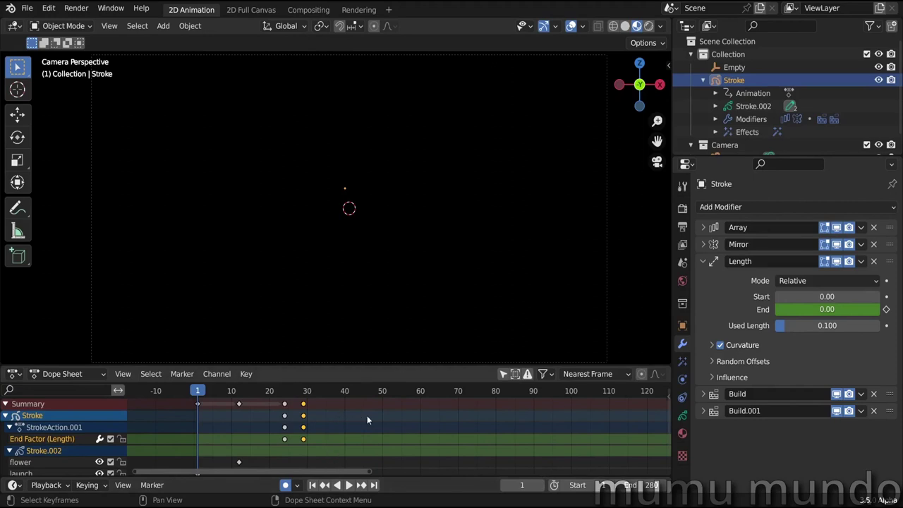
{"action": "key", "text": "shift+Right"}
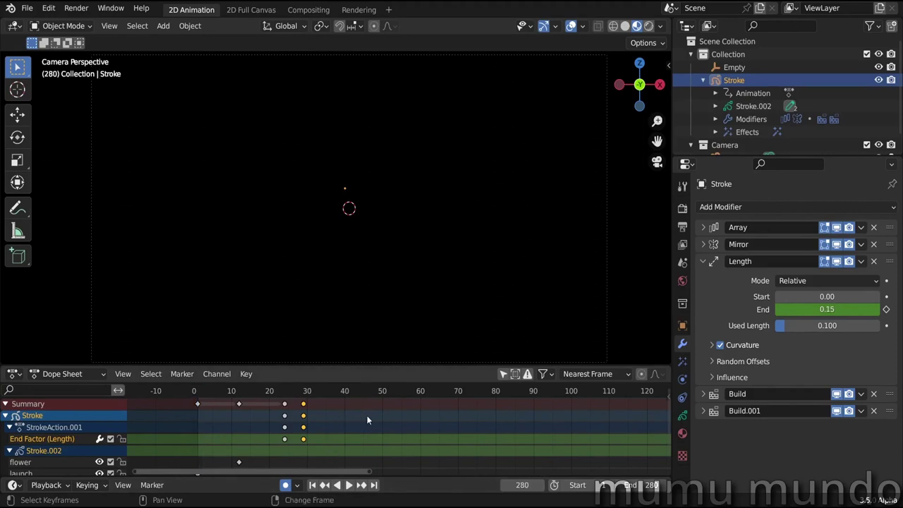
{"action": "key", "text": "shift+Left"}
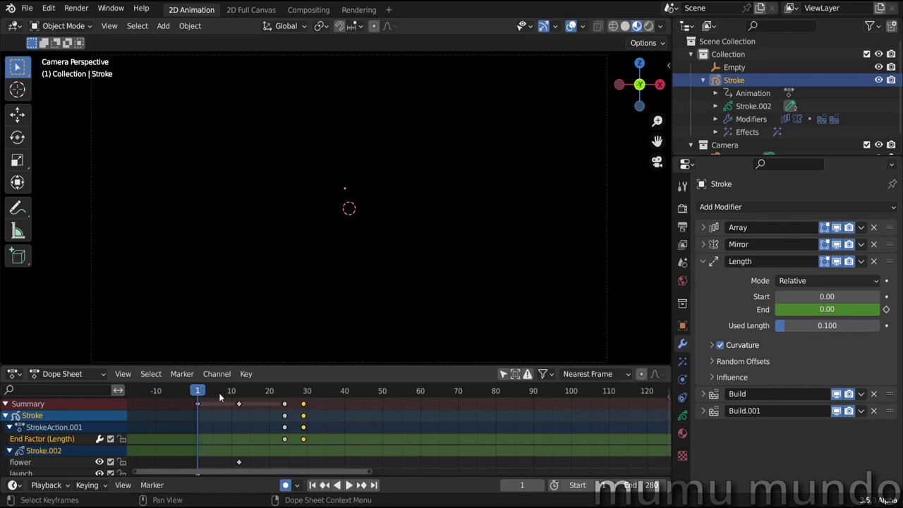
{"action": "key", "text": "space"}
{"action": "key", "text": "space"}
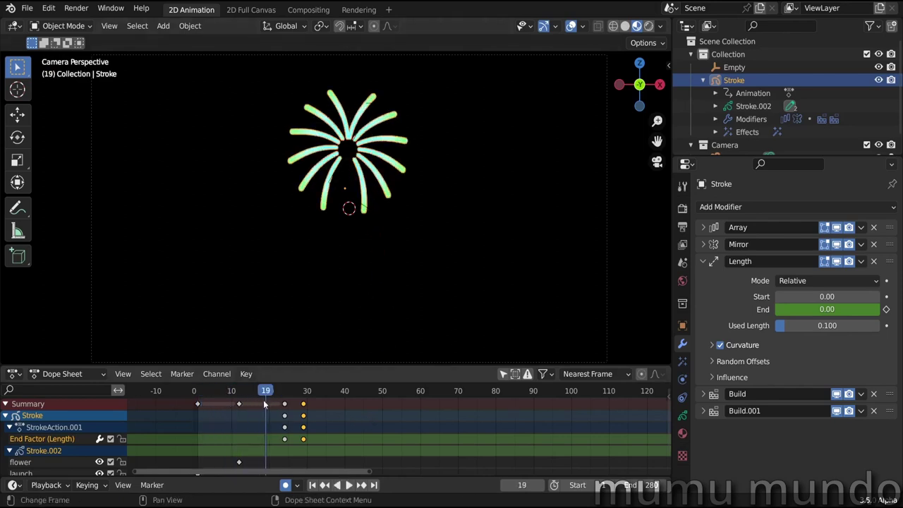
{"action": "key", "text": "Right"}
{"action": "key", "text": "Right"}
{"action": "key", "text": "Right"}
{"action": "key", "text": "Right"}
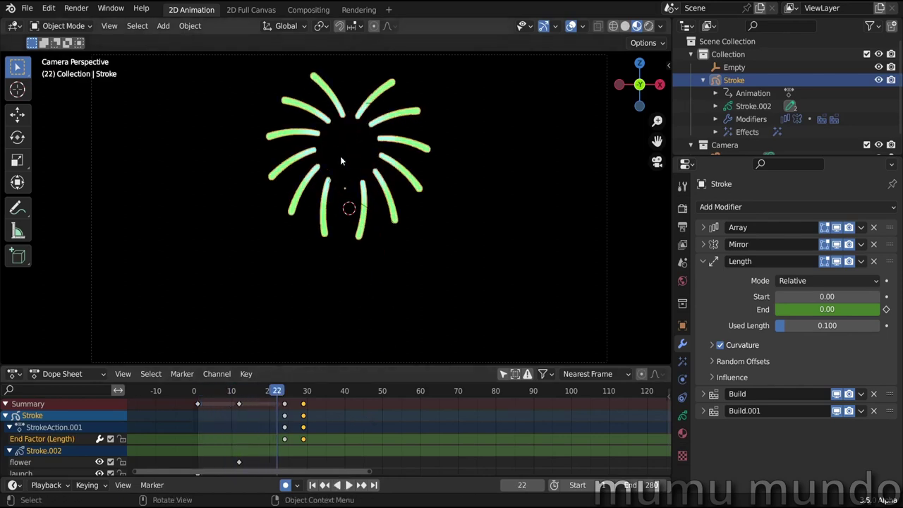
Expand the second Build modifier's Fade settings, collapse Length, and preview the burst around frame 21
{"action": "left_click", "coordinate": [704, 411]}
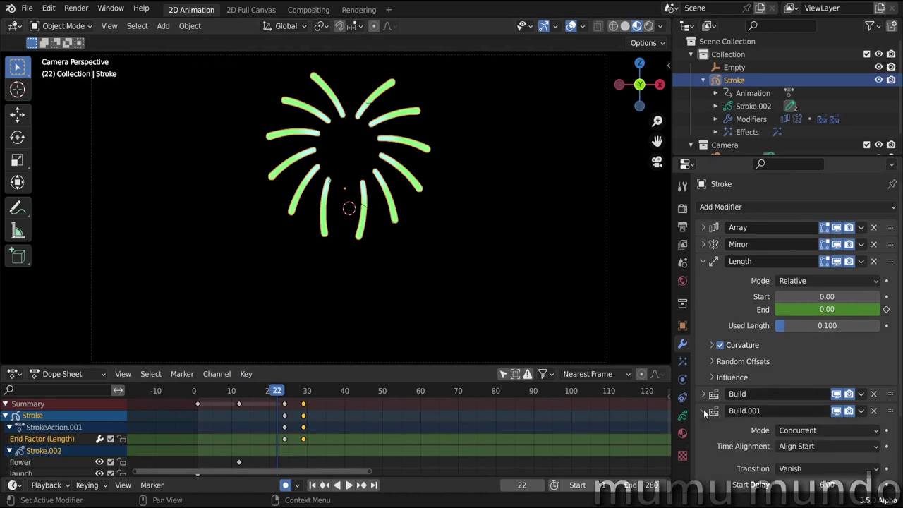
{"action": "left_click", "coordinate": [704, 262]}
{"action": "left_click", "coordinate": [712, 450]}
{"action": "scroll", "coordinate": [731, 378], "scroll_direction": "down", "scroll_amount": 2}
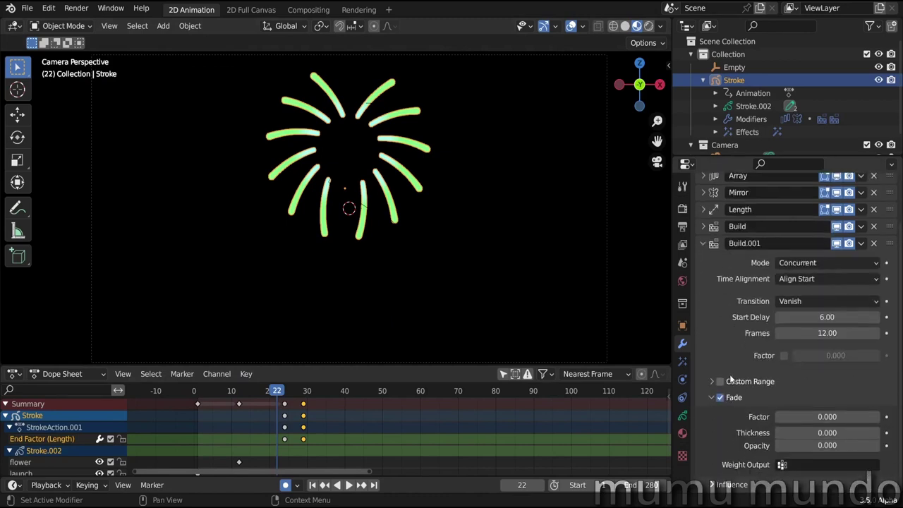
{"action": "key", "text": "space"}
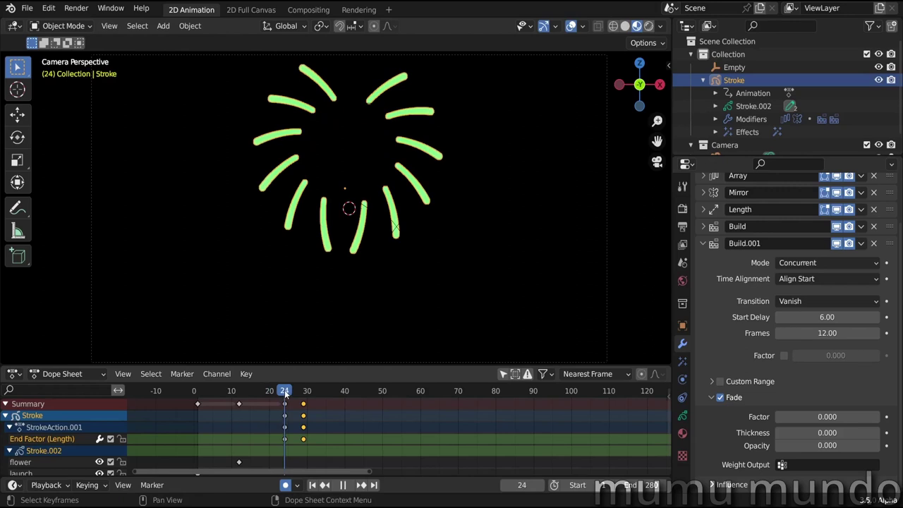
{"action": "left_click", "coordinate": [277, 393]}
{"action": "left_click_drag", "start_coordinate": [277, 392], "coordinate": [273, 392]}
{"action": "key", "text": "space"}
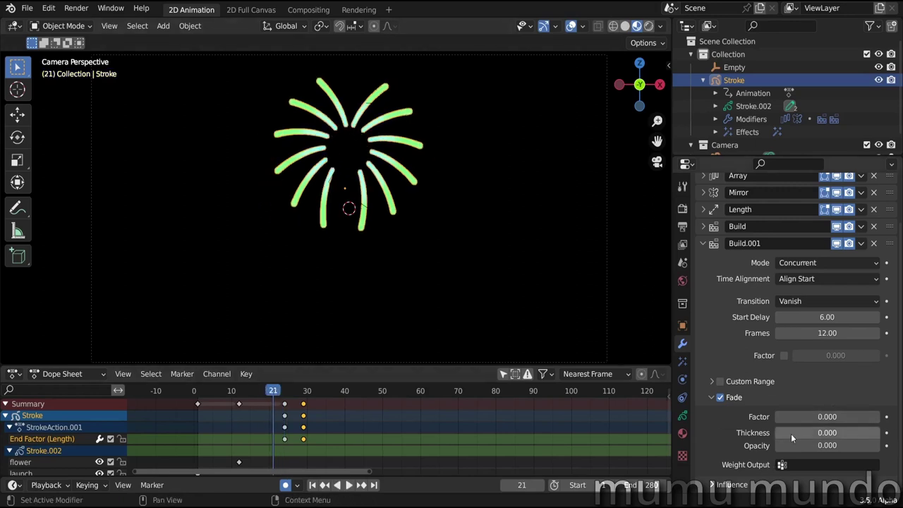
Set Build.001 fade thickness to 0.876, raise opacity, and set factor 0.382, then replay
{"action": "left_click_drag", "start_coordinate": [791, 433], "coordinate": [858, 432]}
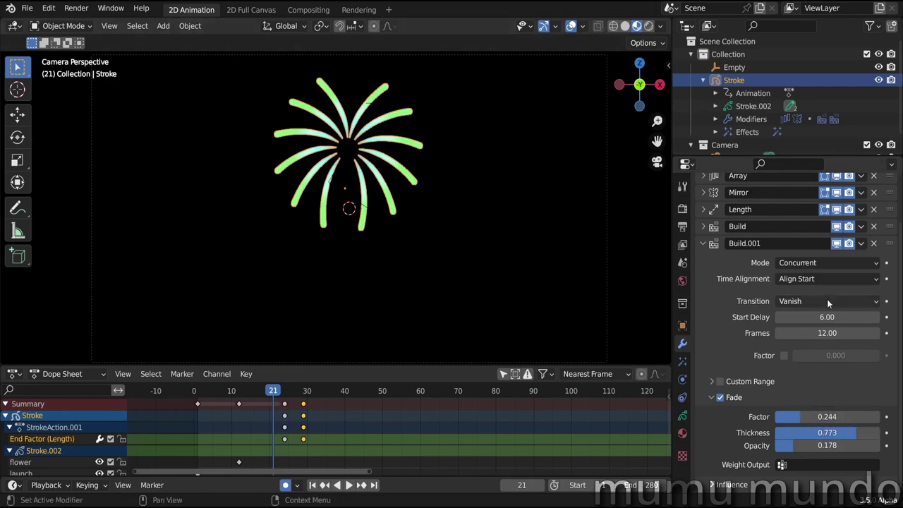
{"action": "left_click_drag", "start_coordinate": [793, 445], "coordinate": [820, 446]}
{"action": "left_click_drag", "start_coordinate": [801, 417], "coordinate": [816, 416]}
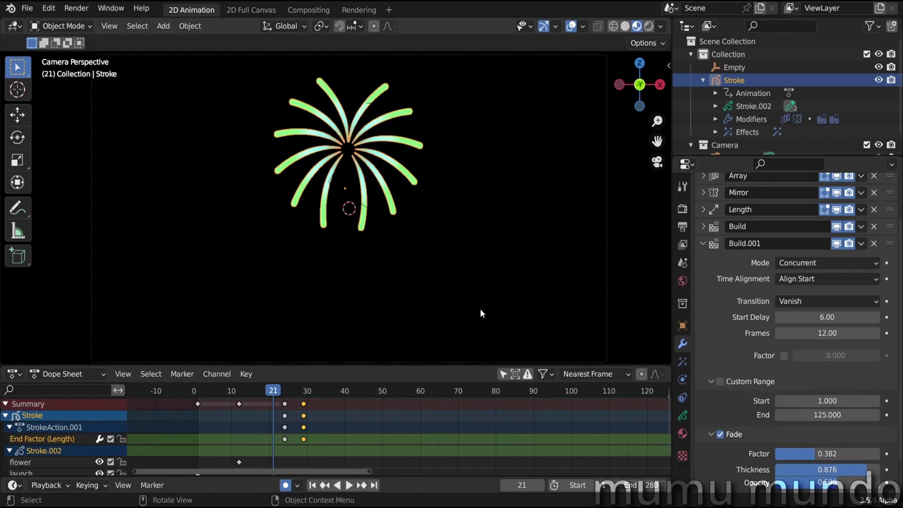
{"action": "key", "text": "shift+Left"}
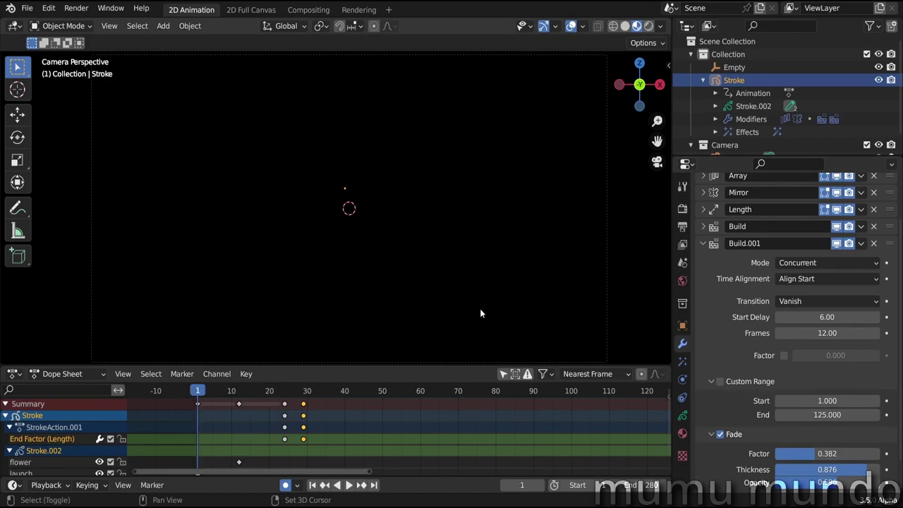
{"action": "key", "text": "space"}
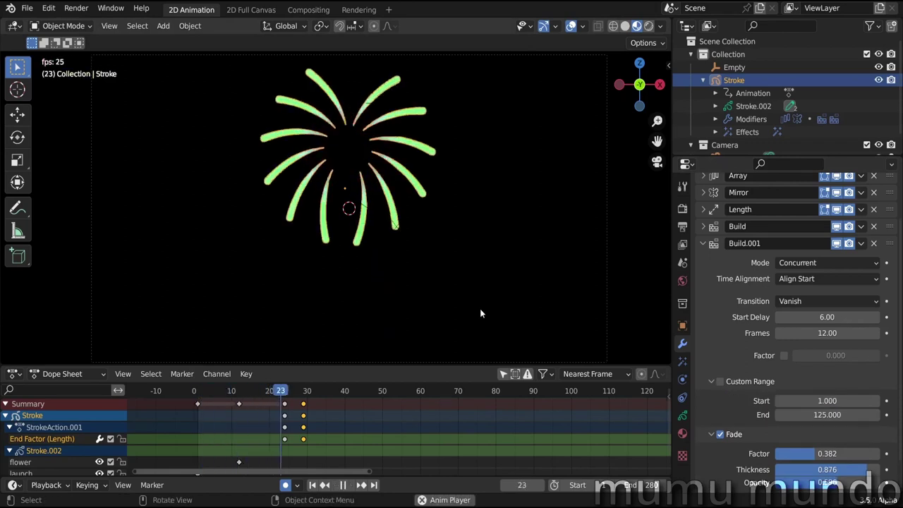
{"action": "left_click", "coordinate": [200, 391]}
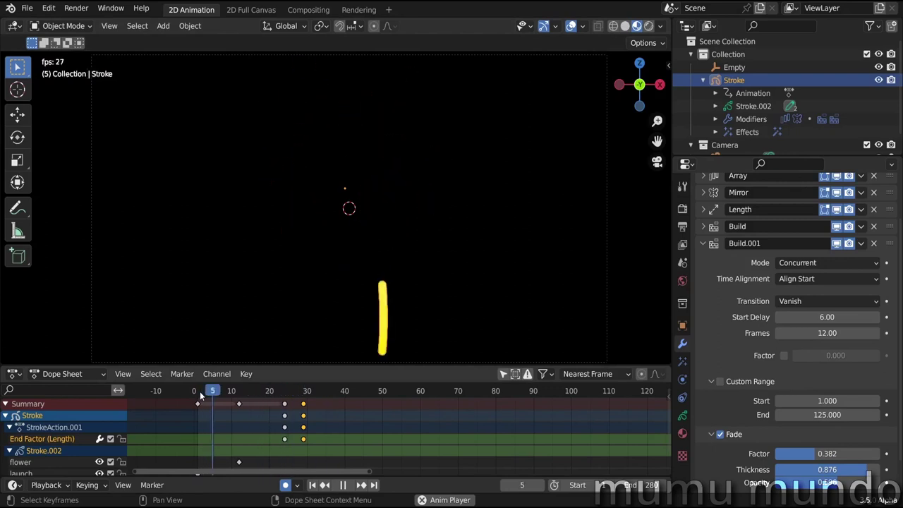
{"action": "key", "text": "space"}
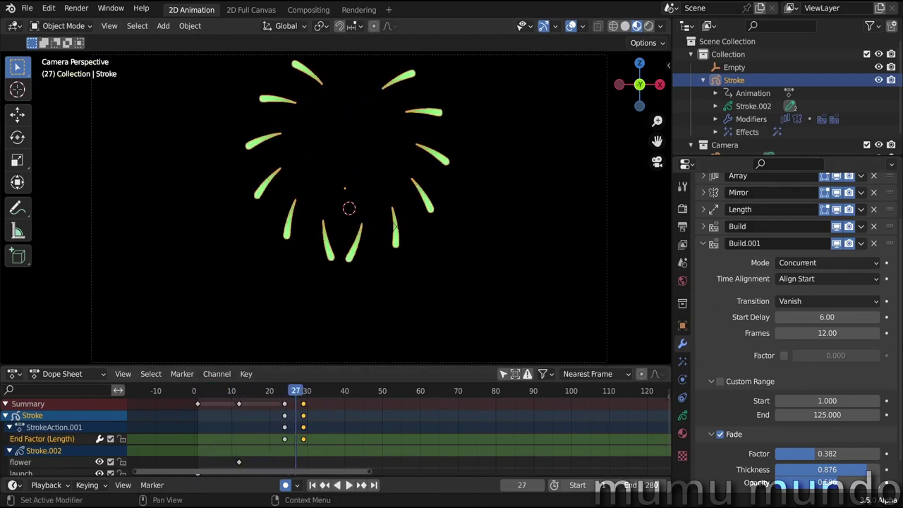
{"action": "left_click", "coordinate": [699, 244]}
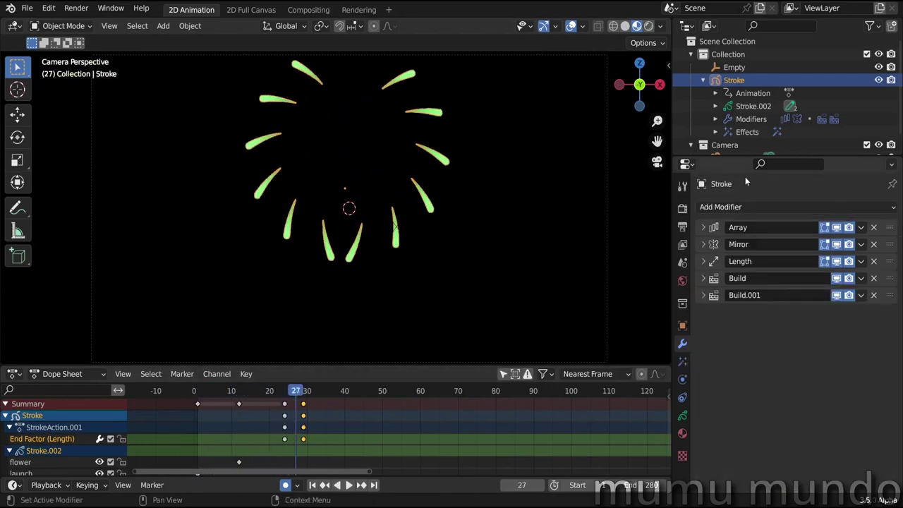
Add a Noise modifier to the burst with Randomize on and Step 2
{"action": "left_click", "coordinate": [728, 209]}
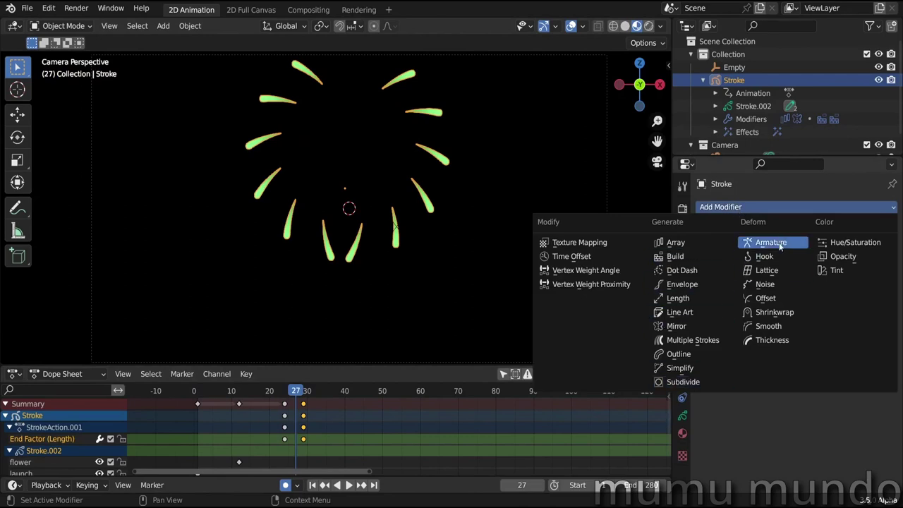
{"action": "left_click", "coordinate": [765, 284]}
{"action": "left_click", "coordinate": [720, 429]}
{"action": "scroll", "coordinate": [721, 423], "scroll_direction": "down", "scroll_amount": 1}
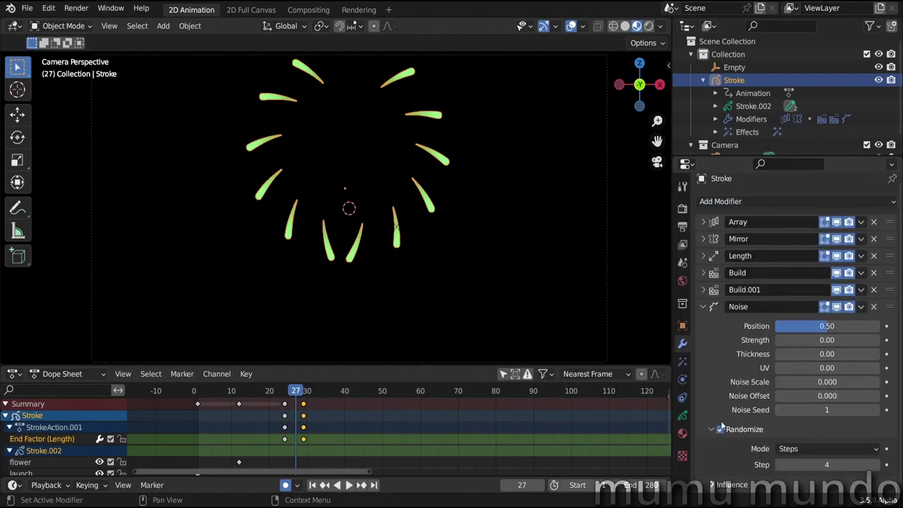
{"action": "left_click", "coordinate": [779, 464]}
{"action": "left_click", "coordinate": [779, 465]}
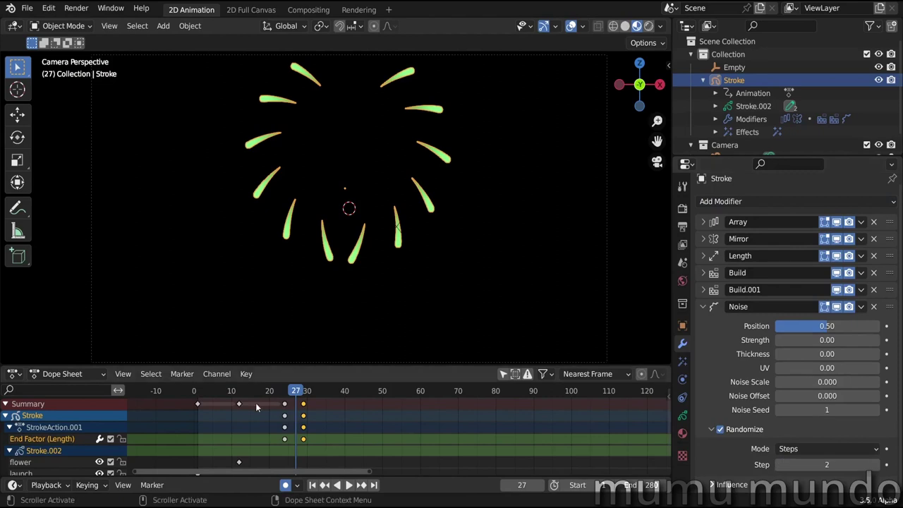
{"action": "mouse_move", "coordinate": [268, 390]}
{"action": "left_mouse_down"}
{"action": "mouse_move", "coordinate": [252, 390]}
{"action": "mouse_move", "coordinate": [277, 390]}
{"action": "left_mouse_up"}
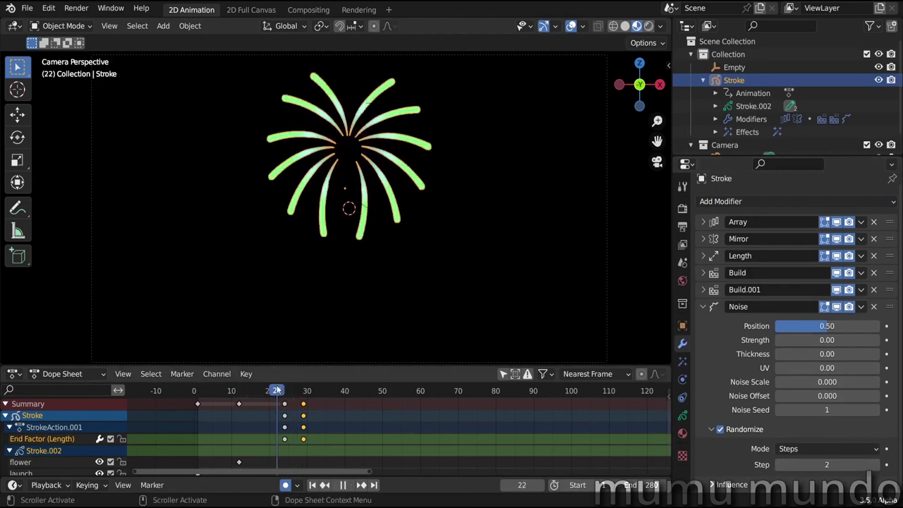
{"action": "key", "text": "space"}
Set Noise Position 0.15 and Noise Scale 0.178, then drag Noise to the top of the stack
{"action": "left_click_drag", "start_coordinate": [827, 326], "coordinate": [804, 326]}
{"action": "left_click_drag", "start_coordinate": [827, 382], "coordinate": [840, 382]}
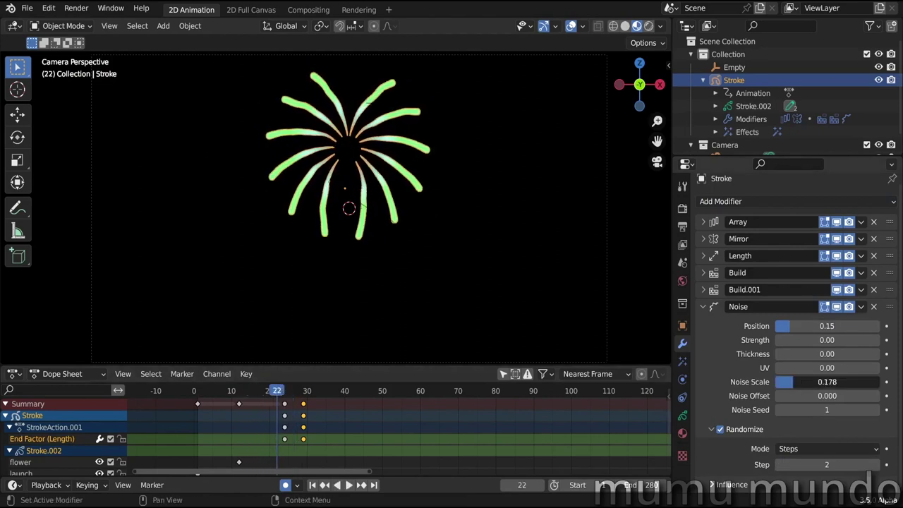
{"action": "left_click", "coordinate": [790, 429]}
{"action": "left_click", "coordinate": [804, 312]}
{"action": "left_click_drag", "start_coordinate": [890, 312], "coordinate": [900, 225]}
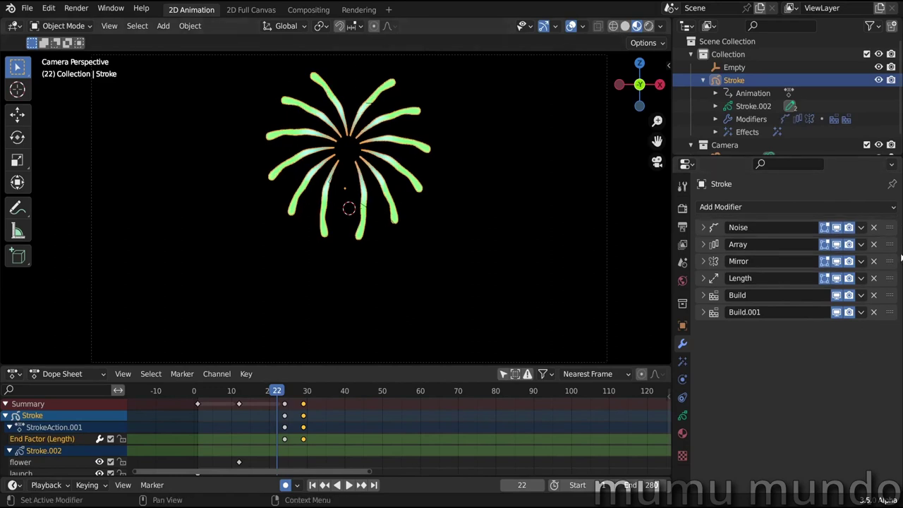
Undo the reorder and place Noise below Array and Mirror, ahead of Length
{"action": "key", "text": "ctrl+z"}
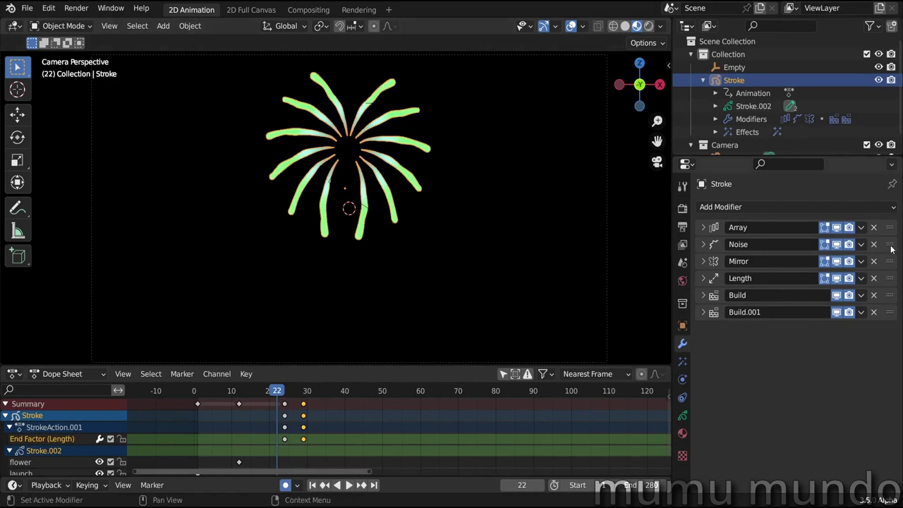
{"action": "left_click_drag", "start_coordinate": [890, 247], "coordinate": [892, 264]}
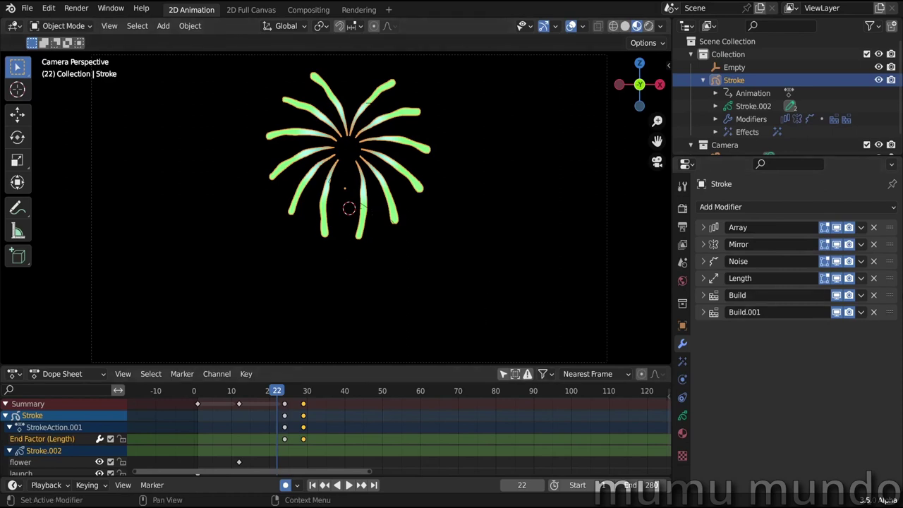
{"action": "mouse_move", "coordinate": [896, 281]}
{"action": "left_mouse_down"}
{"action": "mouse_move", "coordinate": [888, 320]}
{"action": "mouse_move", "coordinate": [889, 281]}
{"action": "left_mouse_up"}
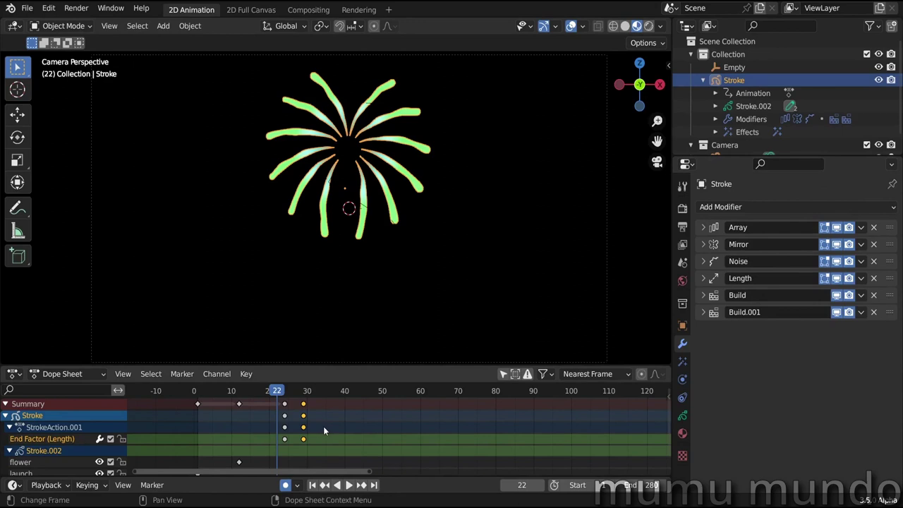
Replay the firework launch from near frame 0 several times to check it
{"action": "key", "text": "space"}
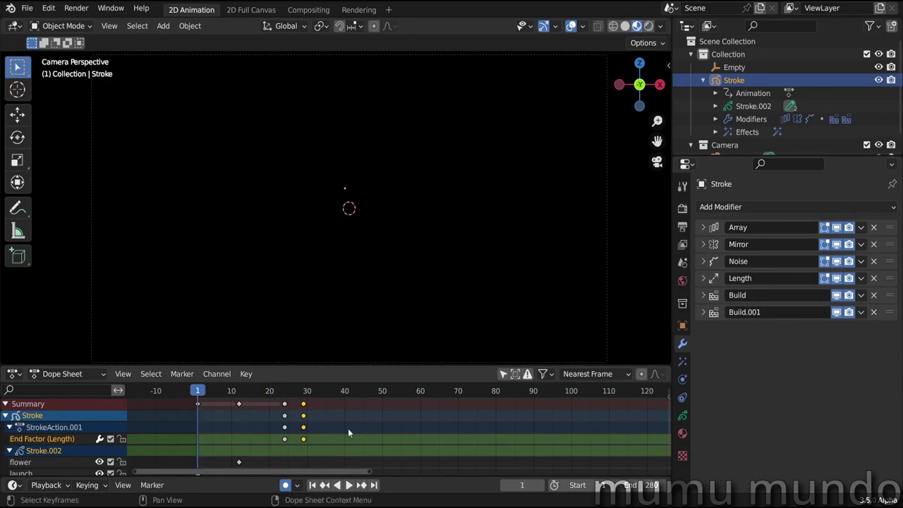
{"action": "left_click", "coordinate": [196, 390]}
{"action": "key", "text": "space"}
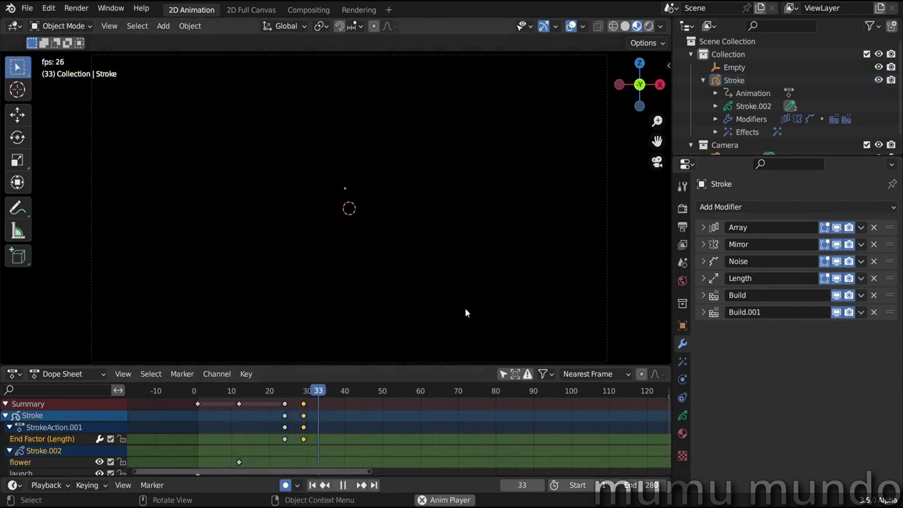
{"action": "key", "text": "space"}
{"action": "left_click", "coordinate": [201, 390]}
{"action": "key", "text": "space"}
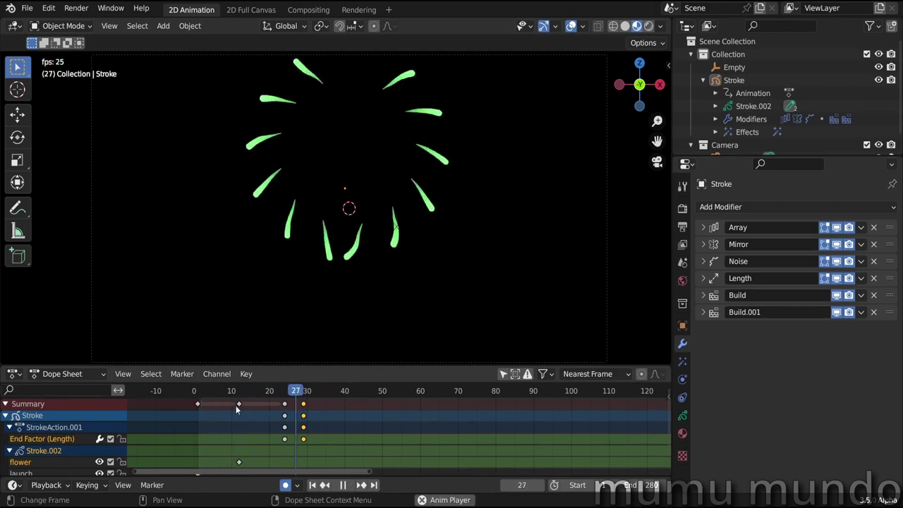
{"action": "key", "text": "space"}
{"action": "left_click", "coordinate": [212, 395]}
{"action": "key", "text": "space"}
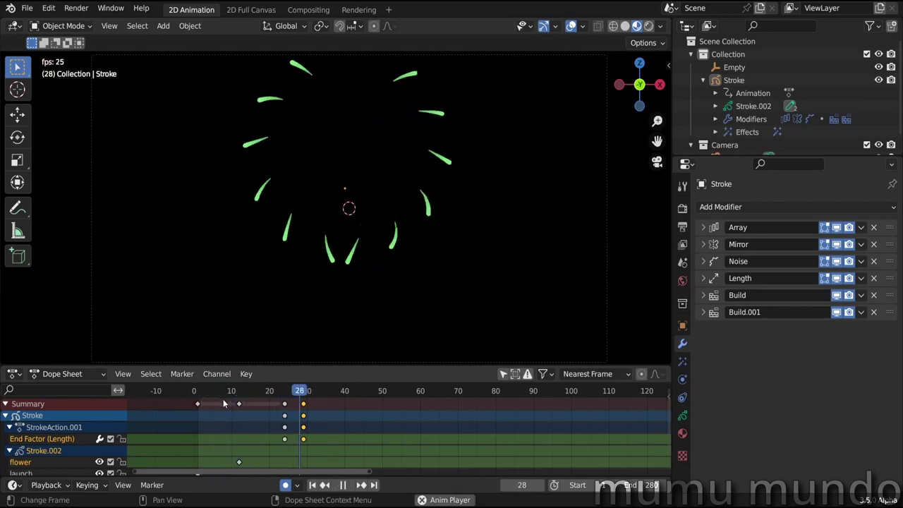
{"action": "key", "text": "space"}
Enlarge the Dope Sheet and duplicate all keyframes about 36 frames later
{"action": "left_click_drag", "start_coordinate": [338, 366], "coordinate": [339, 335]}
{"action": "scroll", "coordinate": [348, 438], "scroll_direction": "down", "scroll_amount": 3}
{"action": "scroll", "coordinate": [348, 438], "scroll_direction": "right", "scroll_amount": 1, "text": "ctrl"}
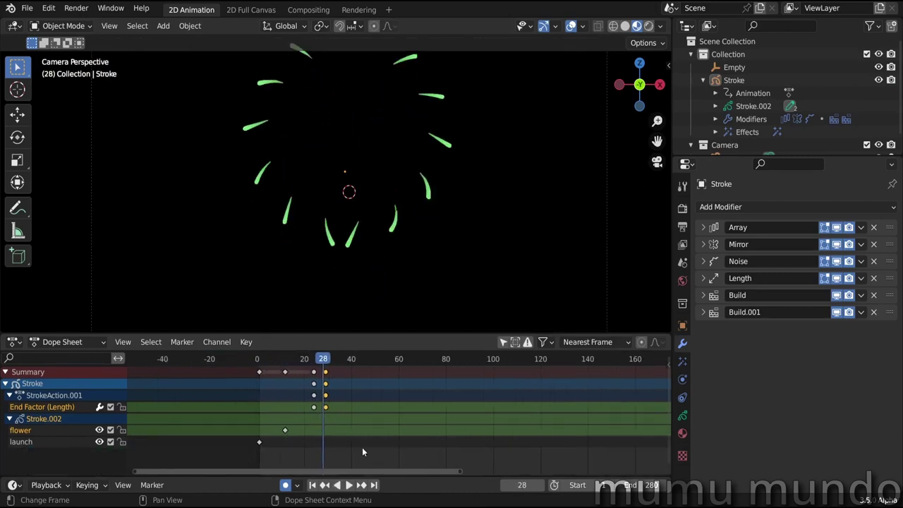
{"action": "left_click_drag", "start_coordinate": [363, 449], "coordinate": [252, 407]}
{"action": "scroll", "coordinate": [361, 417], "scroll_direction": "down", "scroll_amount": 2}
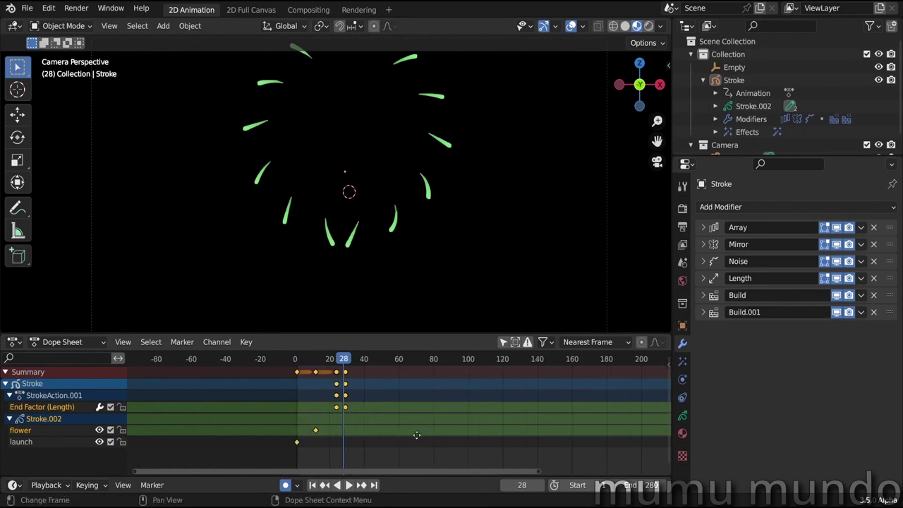
{"action": "middle_click_drag", "start_coordinate": [417, 435], "coordinate": [362, 440], "text": "ctrl"}
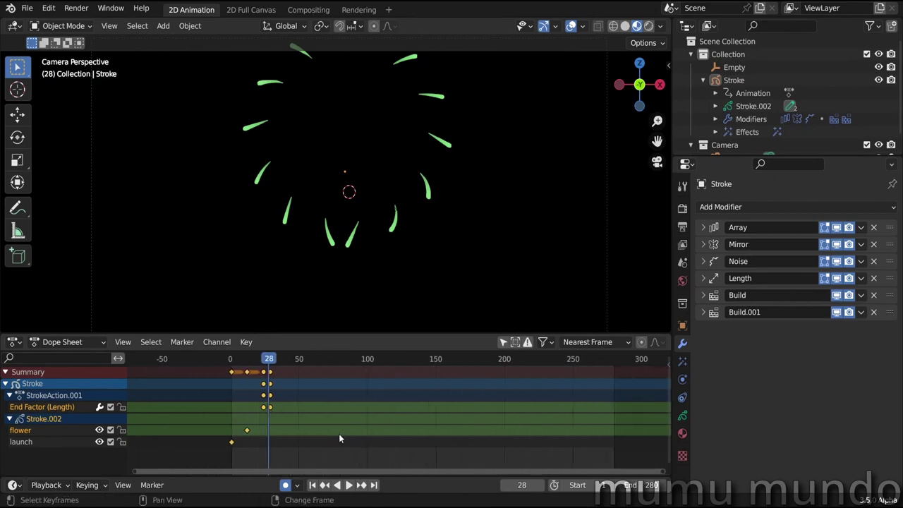
{"action": "key", "text": "shift+d"}
{"action": "left_click", "coordinate": [388, 430]}
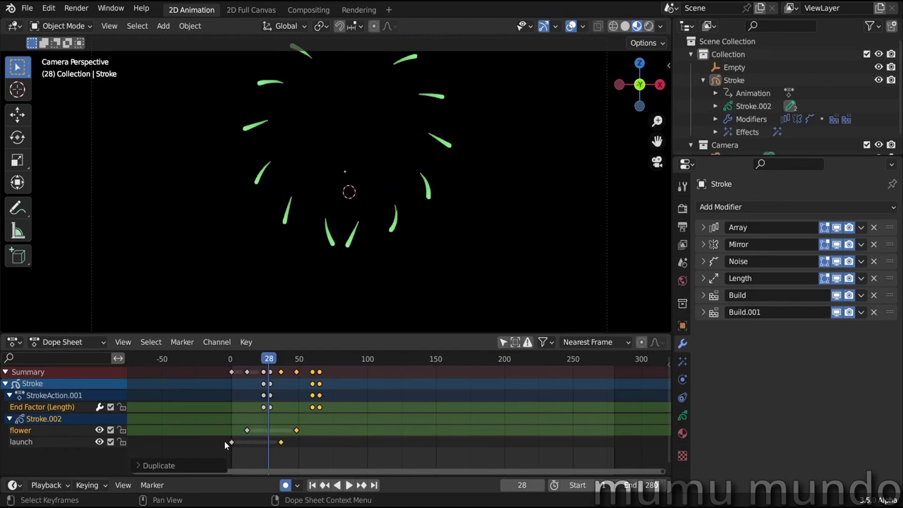
Select the Length End Factor keys at frames 29 and 24
{"action": "key", "text": "Left"}
{"action": "key", "text": "Left"}
{"action": "key", "text": "Left"}
{"action": "key", "text": "Left"}
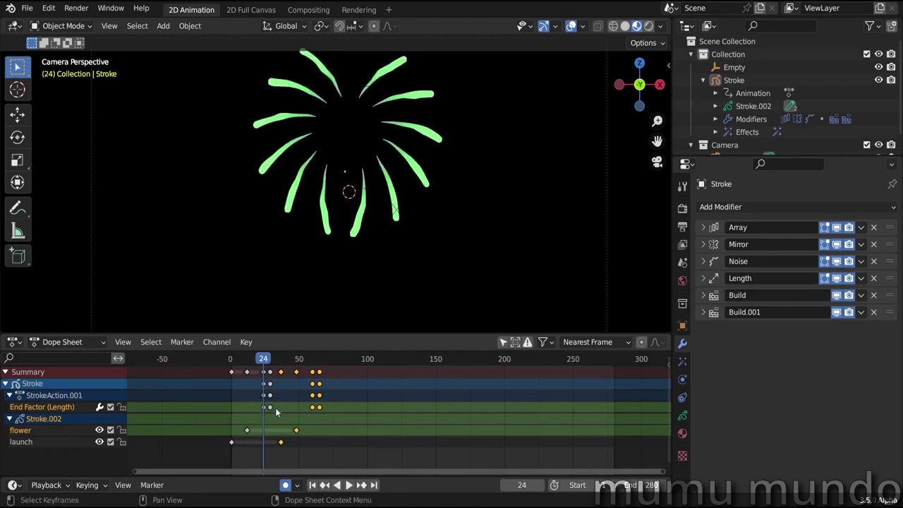
{"action": "scroll", "coordinate": [430, 417], "scroll_direction": "up", "scroll_amount": 8}
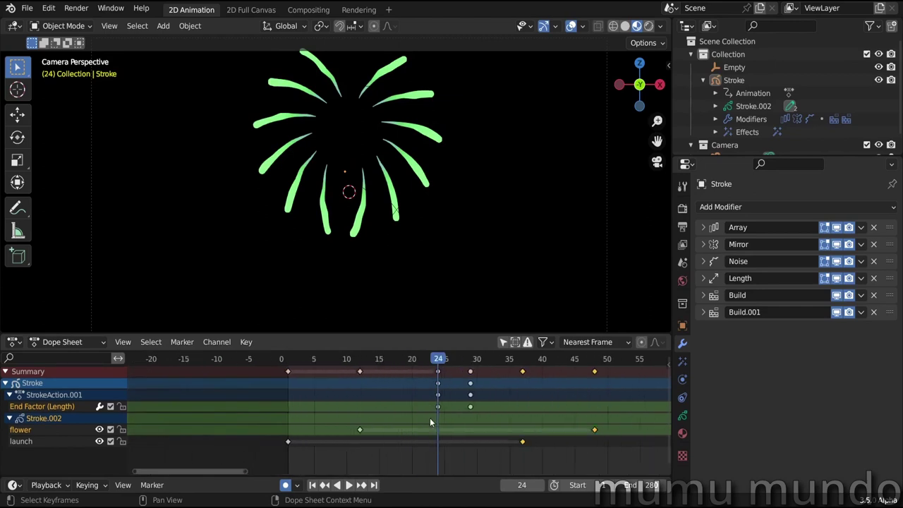
{"action": "scroll", "coordinate": [388, 419], "scroll_direction": "up", "scroll_amount": 5}
{"action": "left_click", "coordinate": [385, 361]}
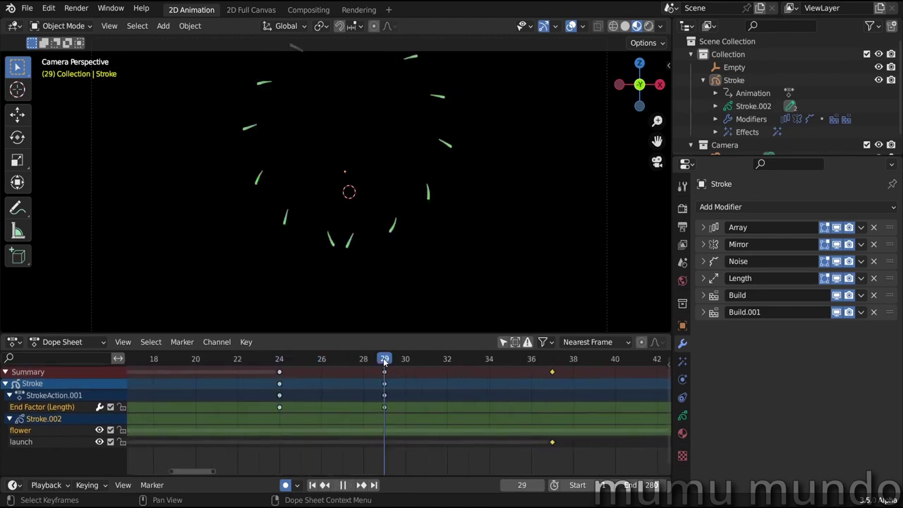
{"action": "left_click", "coordinate": [384, 407]}
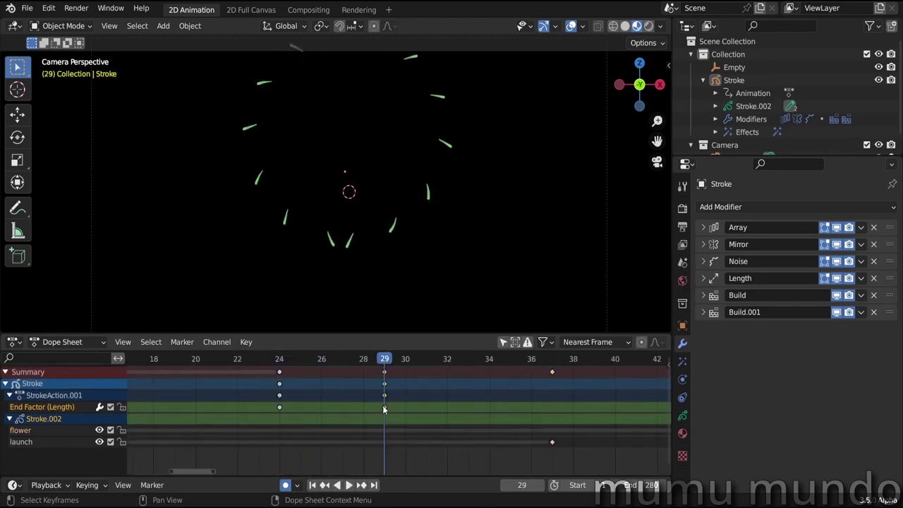
{"action": "left_click", "coordinate": [279, 407]}
{"action": "key", "text": "Right"}
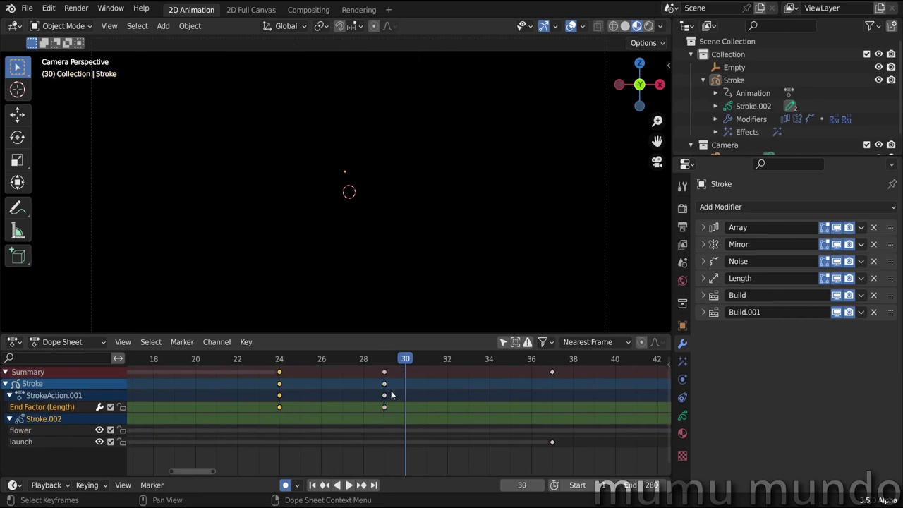
{"action": "scroll", "coordinate": [400, 407], "scroll_direction": "down", "scroll_amount": 2}
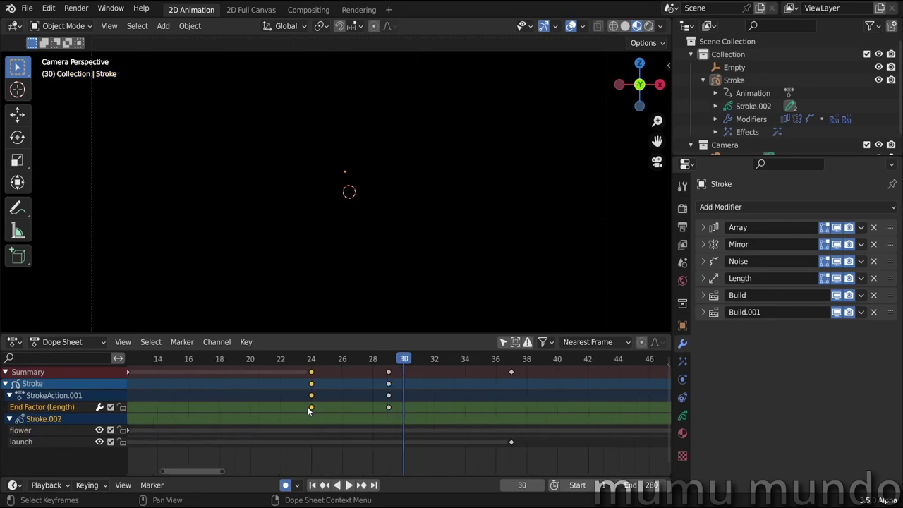
Duplicate the End Factor keys to frames 30 and 65 and preview the burst near frame 66
{"action": "key", "text": "shift+d"}
{"action": "left_click", "coordinate": [402, 408]}
{"action": "scroll", "coordinate": [386, 434], "scroll_direction": "down", "scroll_amount": 8}
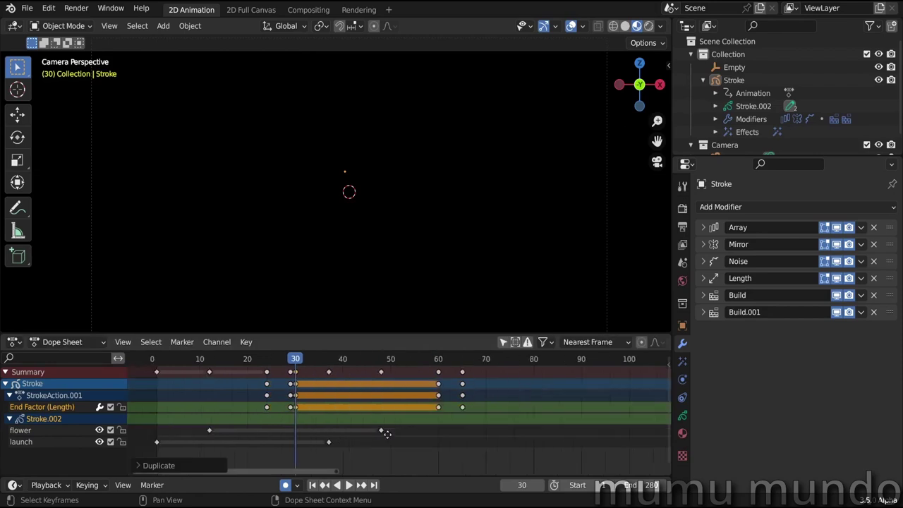
{"action": "scroll", "coordinate": [248, 429], "scroll_direction": "right", "scroll_amount": 3, "text": "ctrl"}
{"action": "key", "text": "shift+d"}
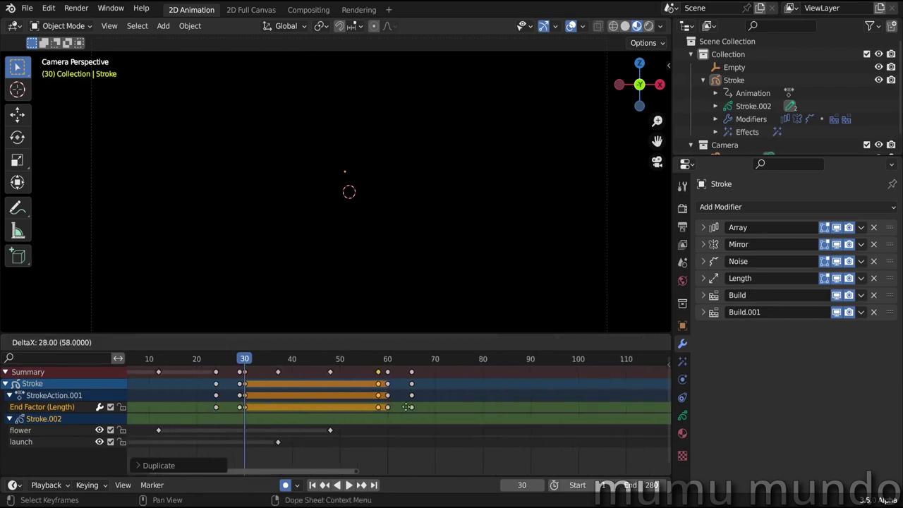
{"action": "left_click", "coordinate": [434, 409]}
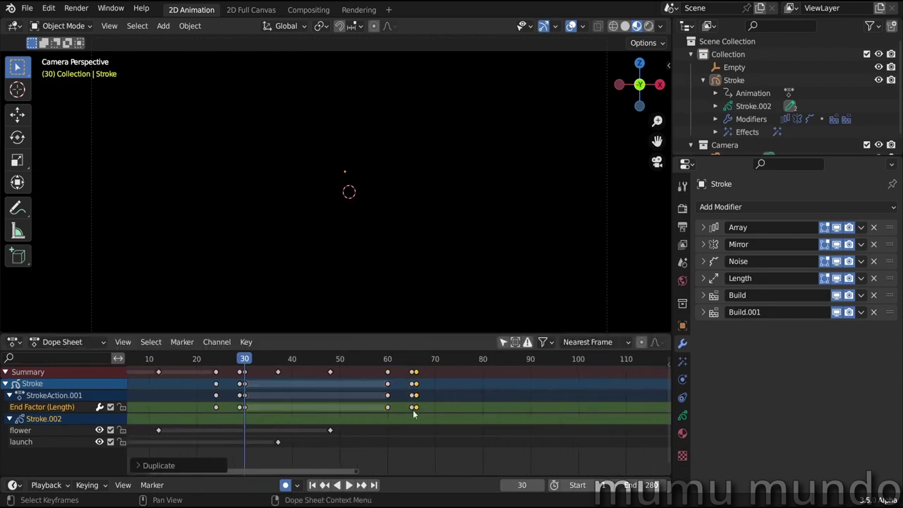
{"action": "scroll", "coordinate": [318, 409], "scroll_direction": "up", "scroll_amount": 2}
{"action": "left_click", "coordinate": [225, 407]}
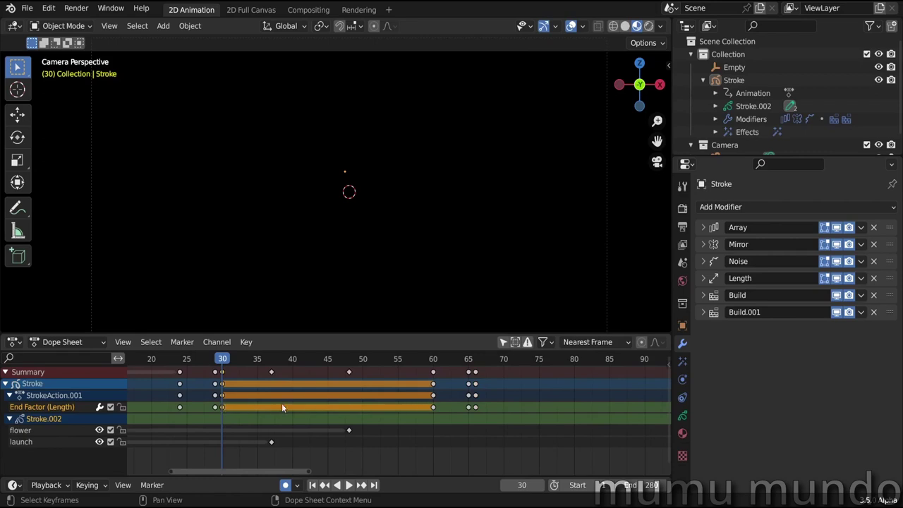
{"action": "left_click", "coordinate": [434, 364]}
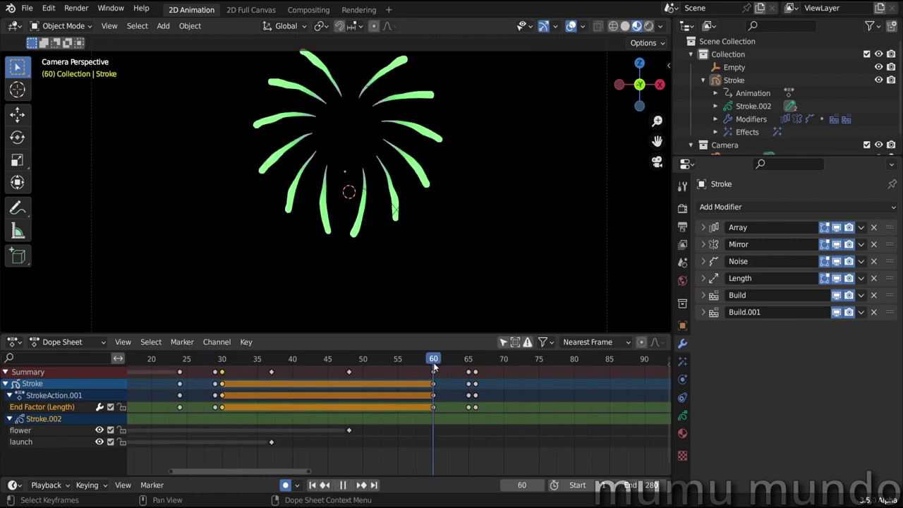
{"action": "left_click_drag", "start_coordinate": [433, 366], "coordinate": [475, 363]}
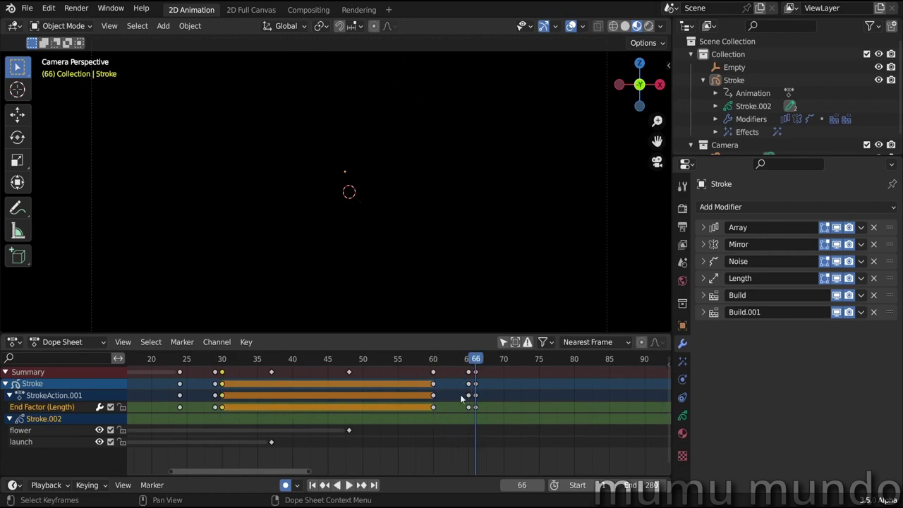
{"action": "scroll", "coordinate": [461, 399], "scroll_direction": "down", "scroll_amount": 5}
Box-select one firework cycle's keys, copy it twice further along the timeline, and play
{"action": "left_click_drag", "start_coordinate": [362, 450], "coordinate": [258, 409]}
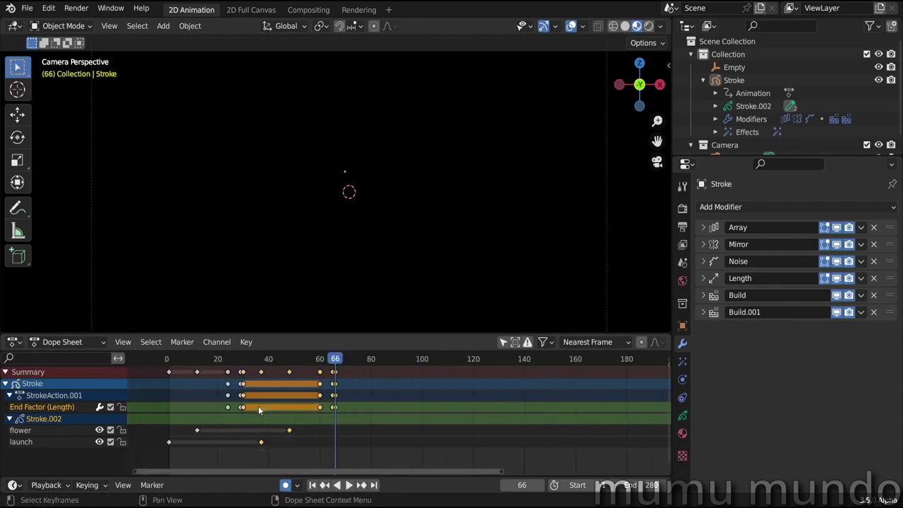
{"action": "scroll", "coordinate": [463, 427], "scroll_direction": "down", "scroll_amount": 4}
{"action": "key", "text": "g"}
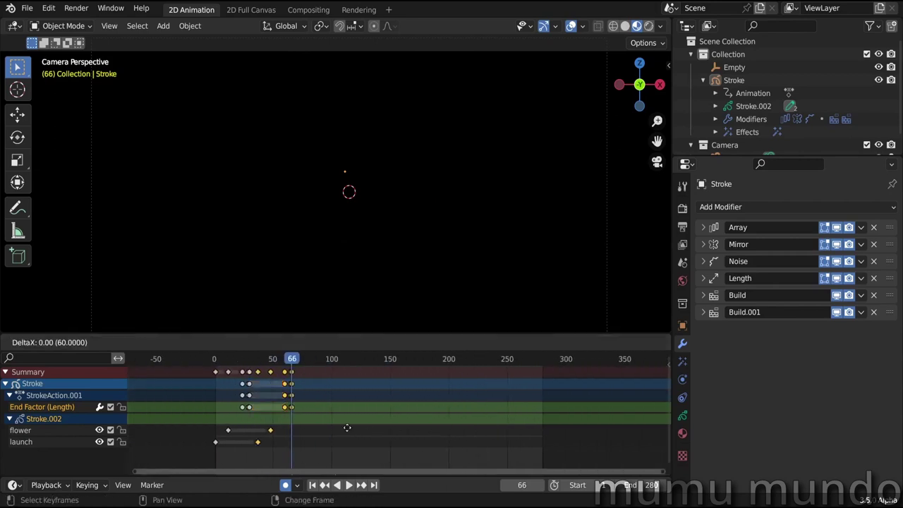
{"action": "left_click", "coordinate": [487, 436]}
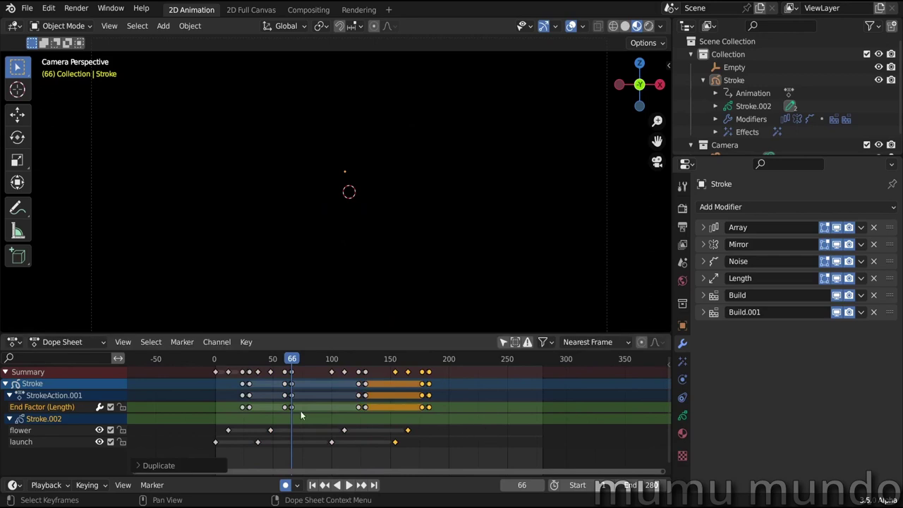
{"action": "key", "text": "shift+d"}
{"action": "left_click", "coordinate": [498, 434]}
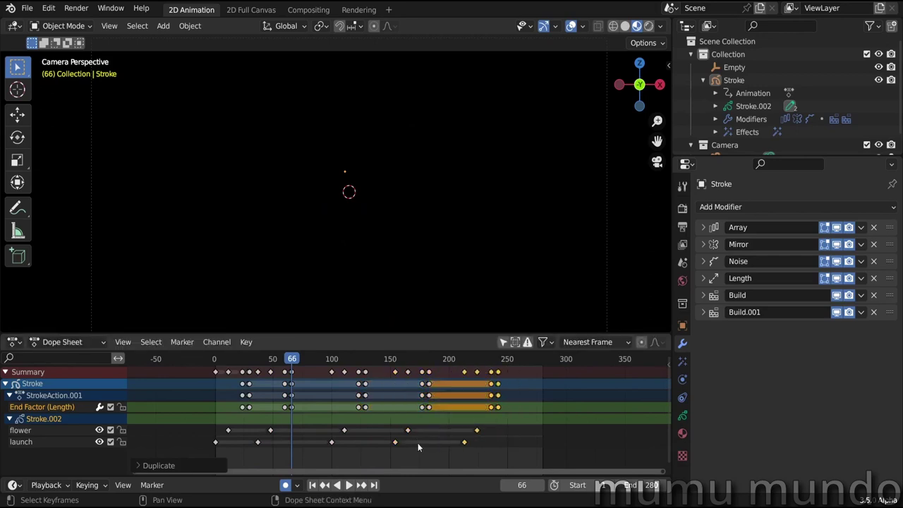
{"action": "key", "text": "space"}
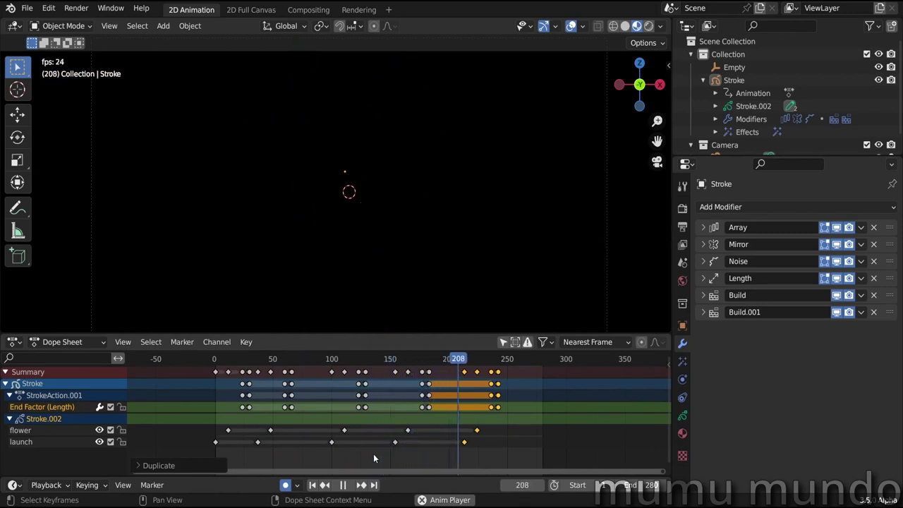
Select the Empty then the Stroke and parent them with Ctrl+P > Object
{"action": "key", "text": "space"}
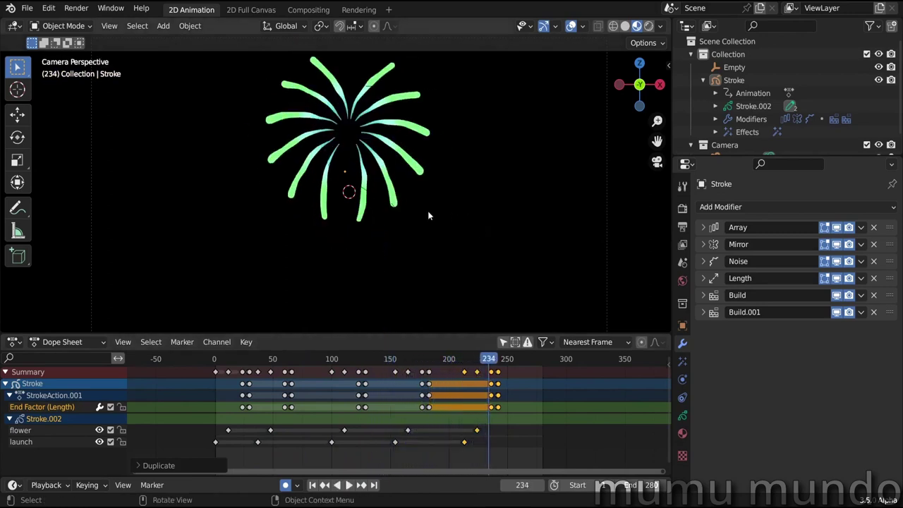
{"action": "left_click", "coordinate": [354, 189]}
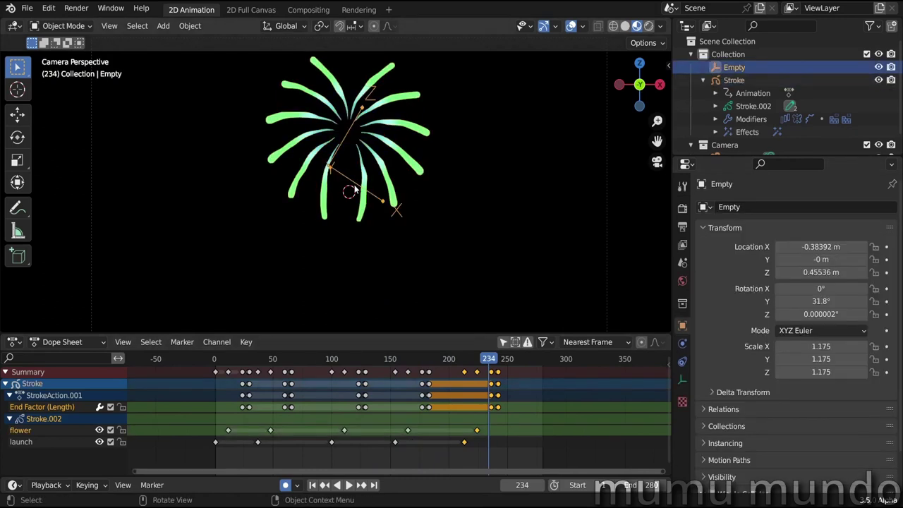
{"action": "left_click", "coordinate": [389, 185], "text": "shift"}
{"action": "key", "text": "ctrl+p"}
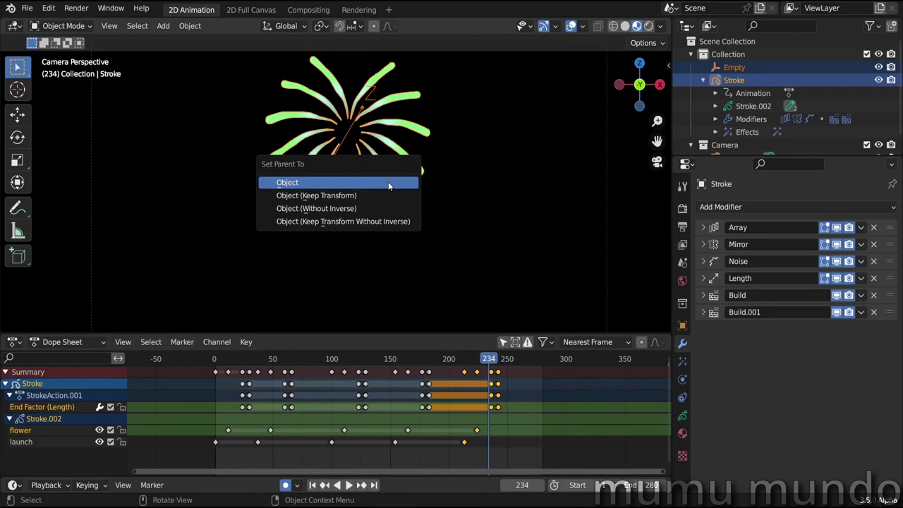
{"action": "left_click", "coordinate": [388, 182]}
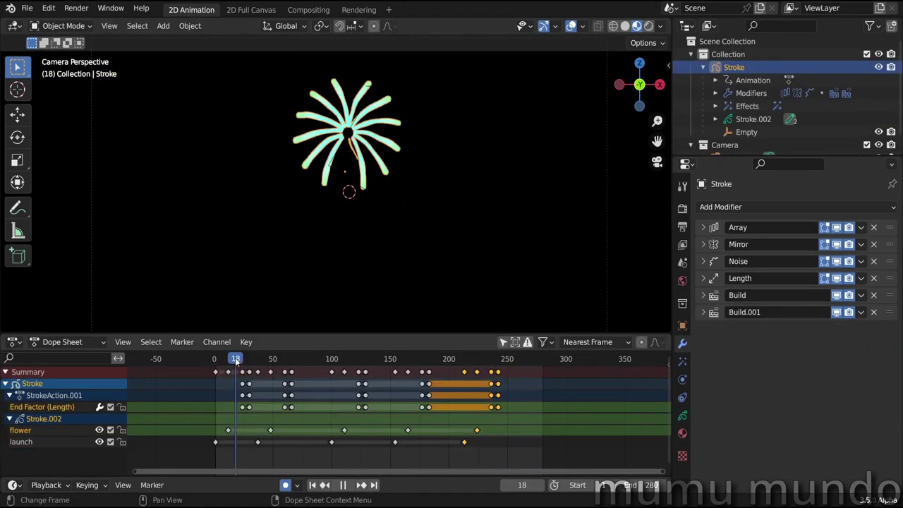
Add a Hue/Saturation modifier to the Stroke with Hue 0.744 and preview the recoloured firework
{"action": "key", "text": "space"}
{"action": "left_click", "coordinate": [836, 208]}
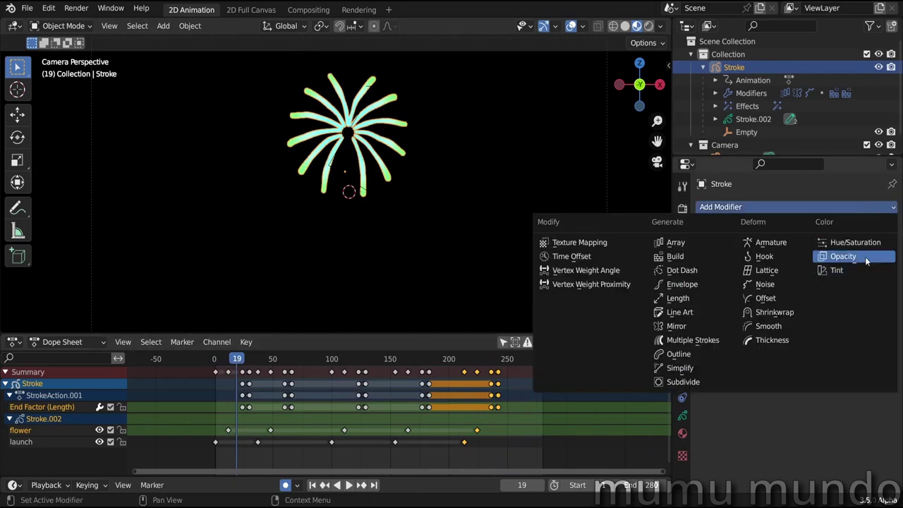
{"action": "left_click", "coordinate": [861, 243]}
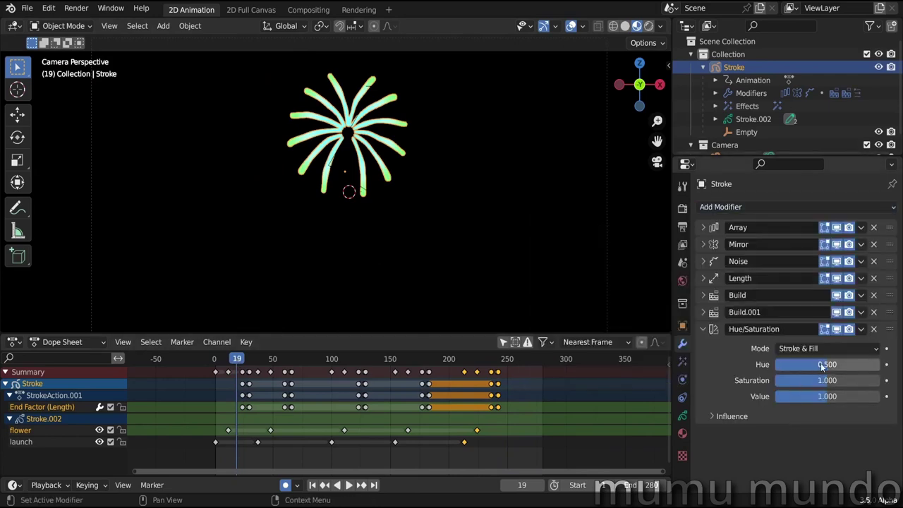
{"action": "key", "text": "space"}
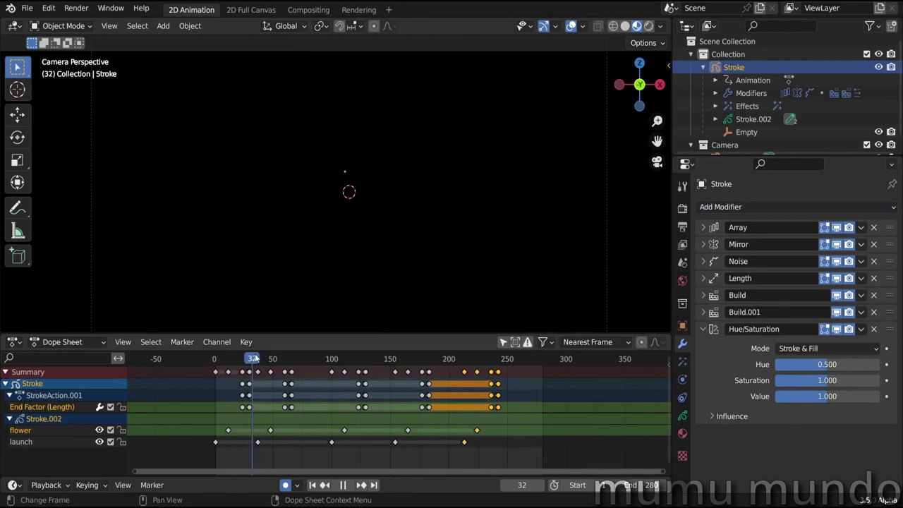
{"action": "key", "text": "space"}
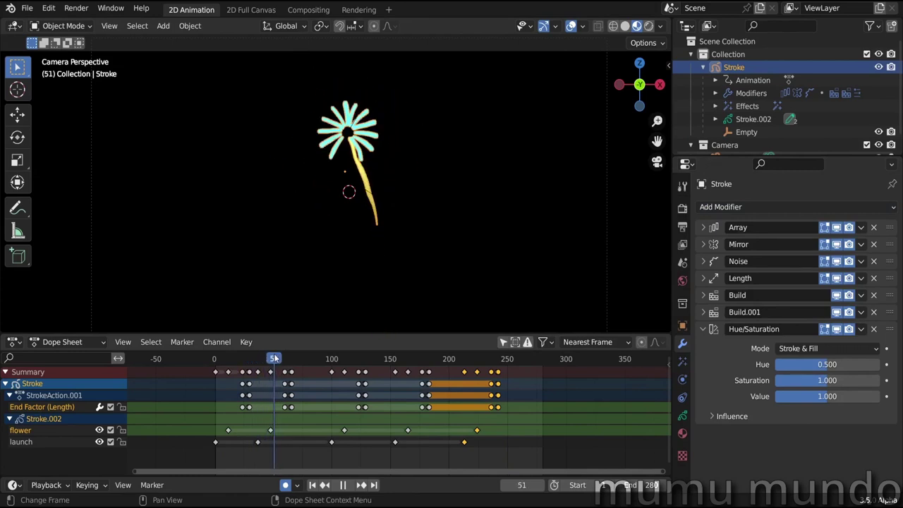
{"action": "left_click_drag", "start_coordinate": [826, 364], "coordinate": [852, 364]}
{"action": "left_click", "coordinate": [505, 240]}
{"action": "key", "text": "shift+Left"}
{"action": "key", "text": "space"}
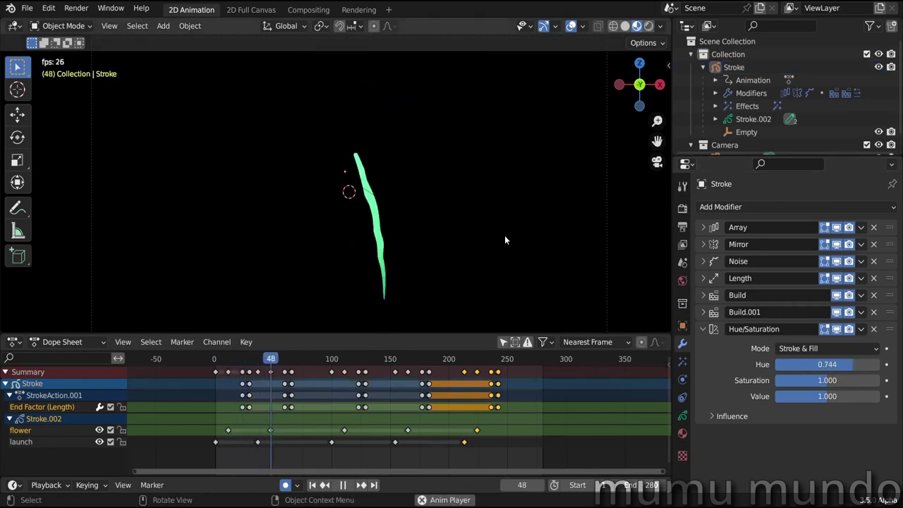